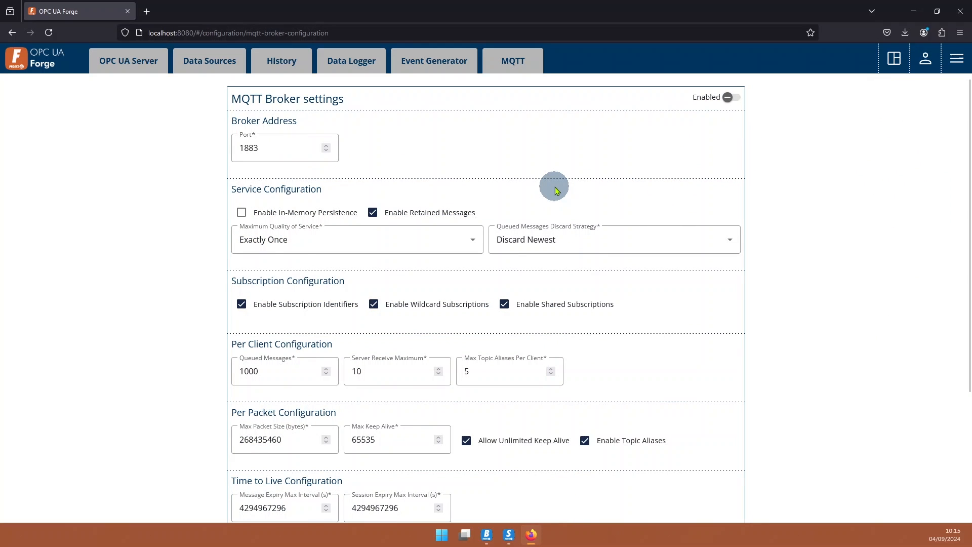
Enable the MQTT broker, keeping its default settings
scroll(555, 190, down, 3)
scroll(555, 188, up, 3)
click(731, 98)
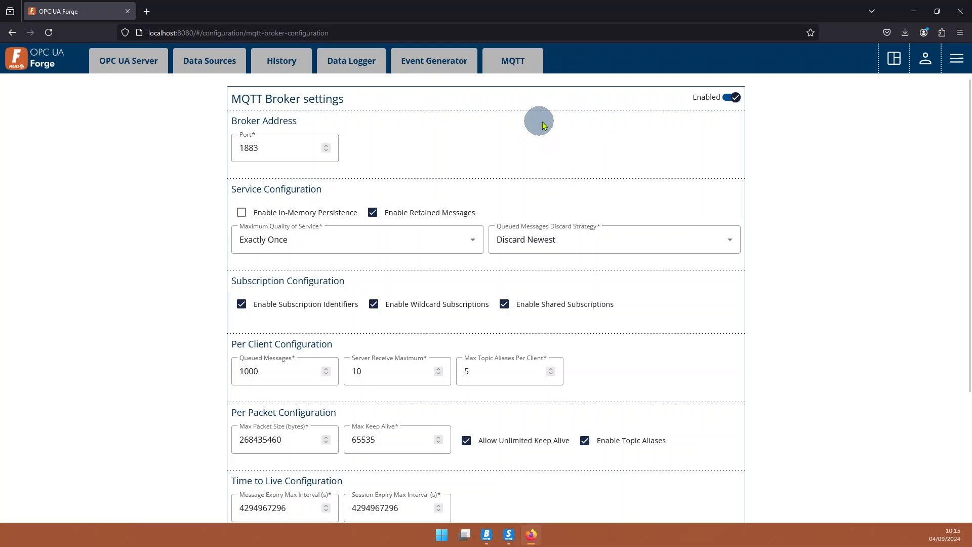
Start the OPC UA Publisher Module from the Forge dashboard
click(13, 66)
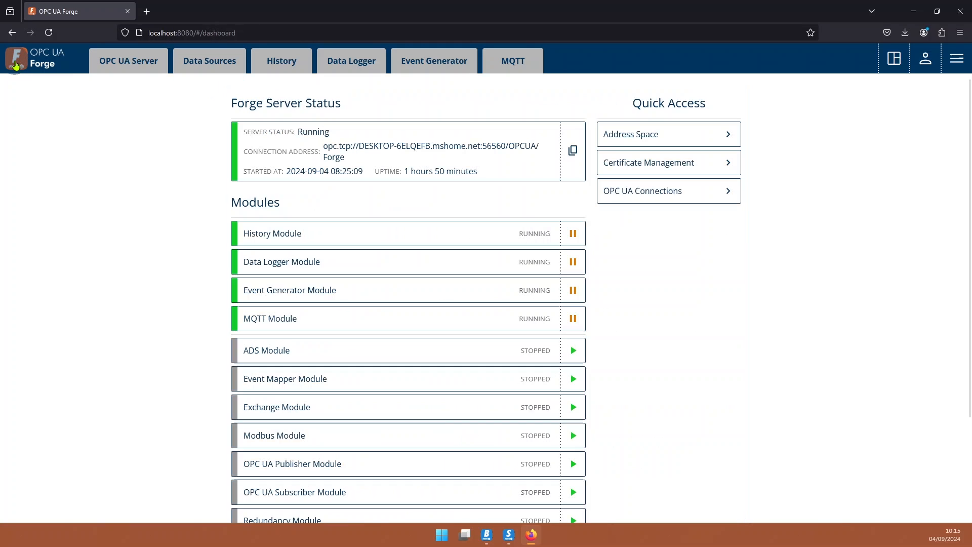
click(156, 164)
scroll(163, 175, down, 3)
scroll(163, 176, up, 3)
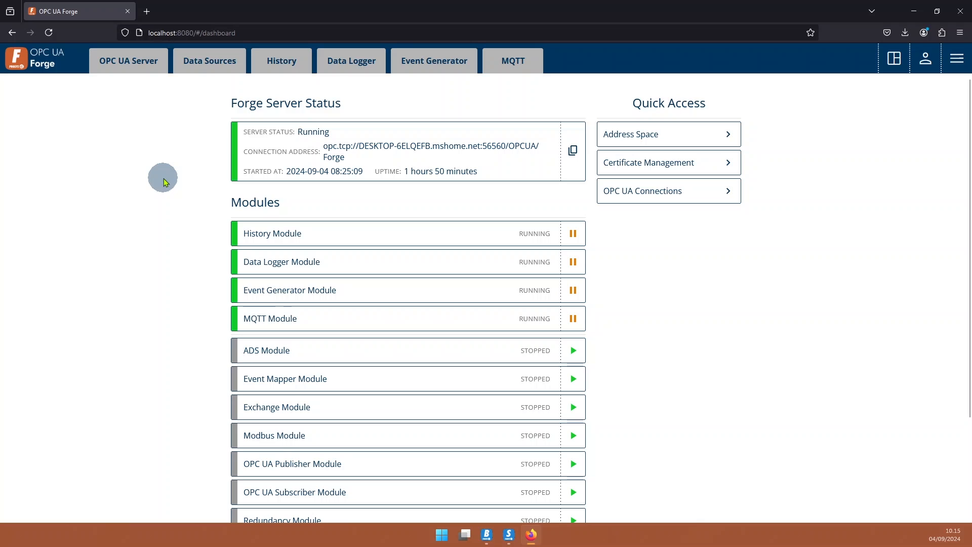
scroll(171, 191, down, 2)
scroll(205, 223, down, 2)
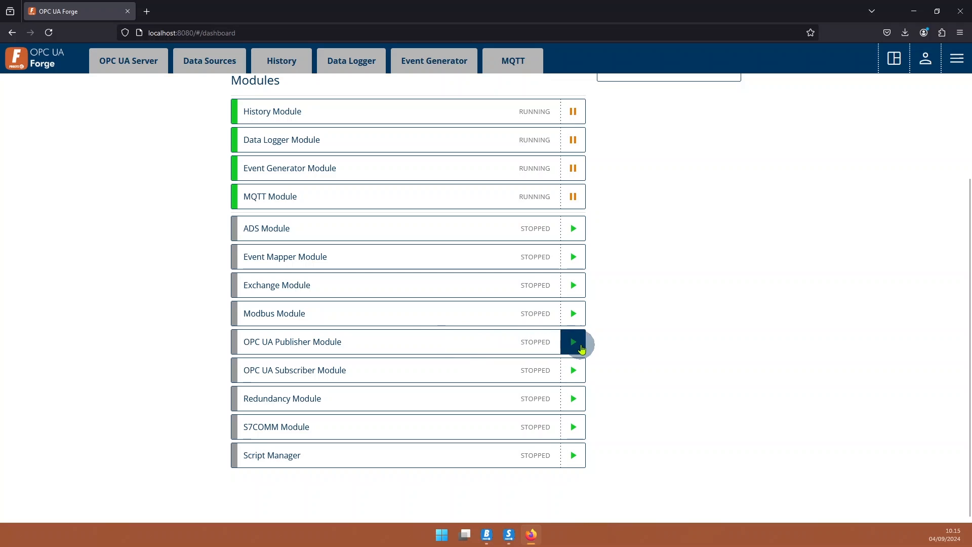
click(583, 348)
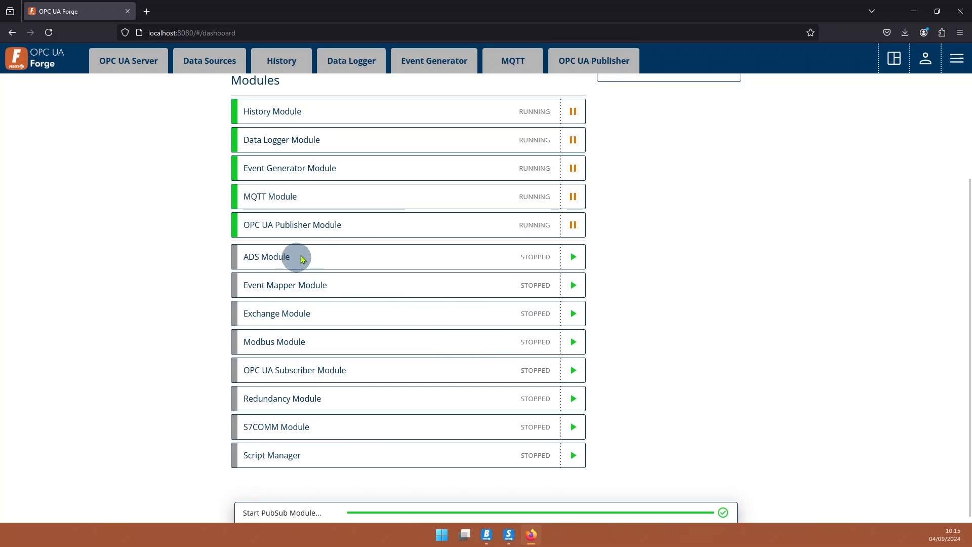
scroll(706, 233, up, 3)
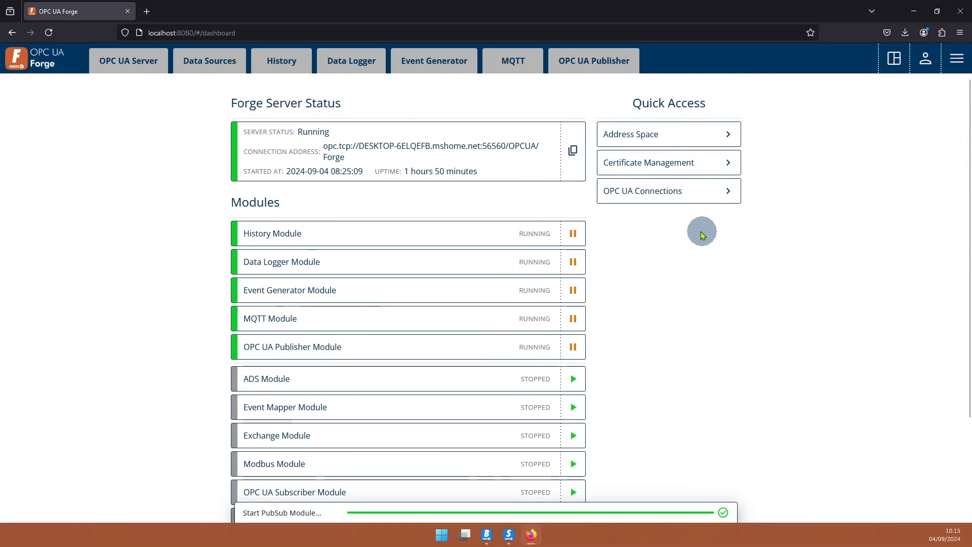
Begin a new variable DataSet in the OPC UA Publisher and name it MyCoffeeParameters
click(598, 69)
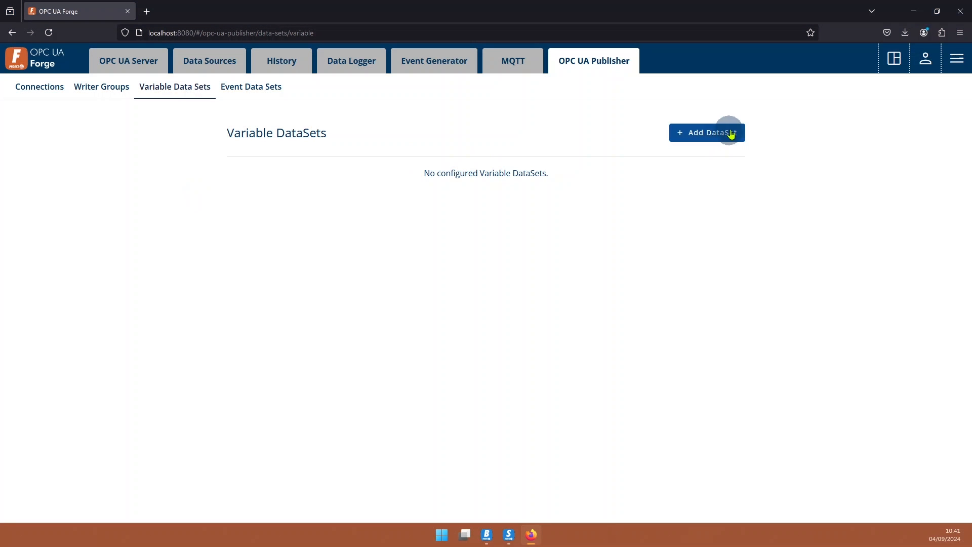
click(722, 135)
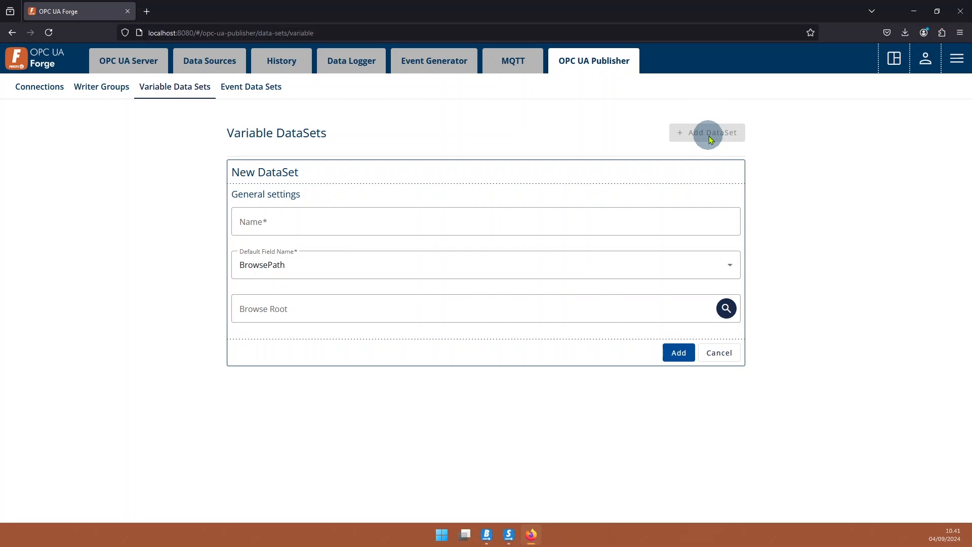
click(306, 222)
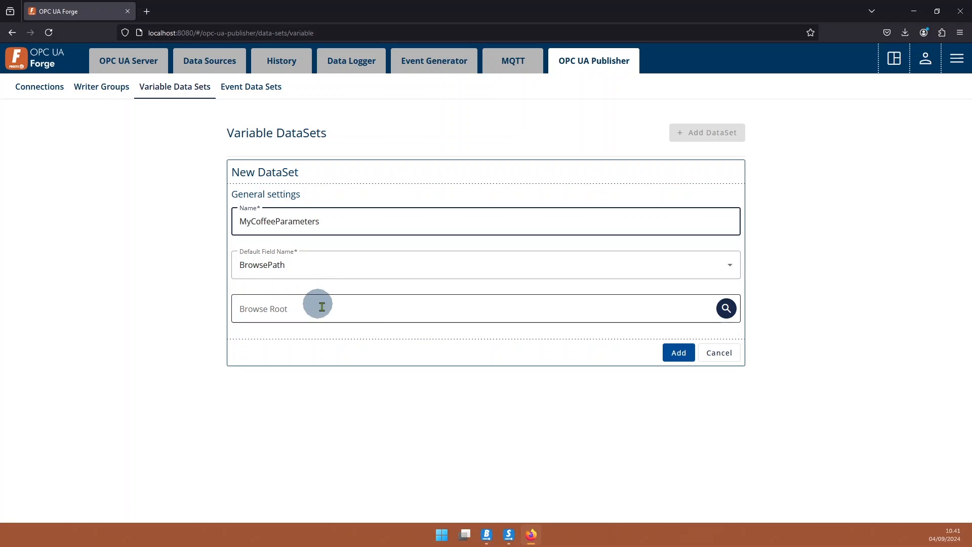
Set the DataSet's browse root to the MyCoffee object in MyKitchen, keep BrowsePath as default field name, and add the DataSet
click(726, 308)
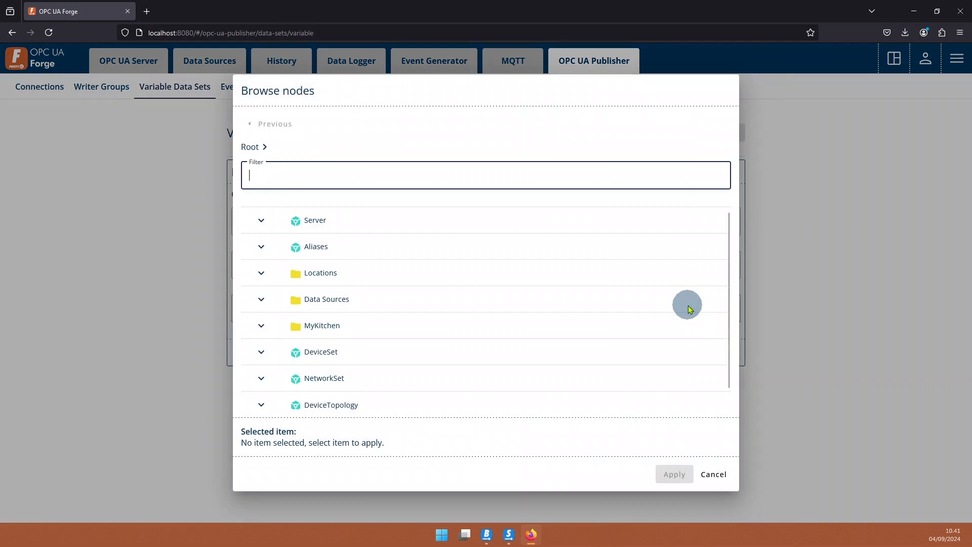
click(261, 319)
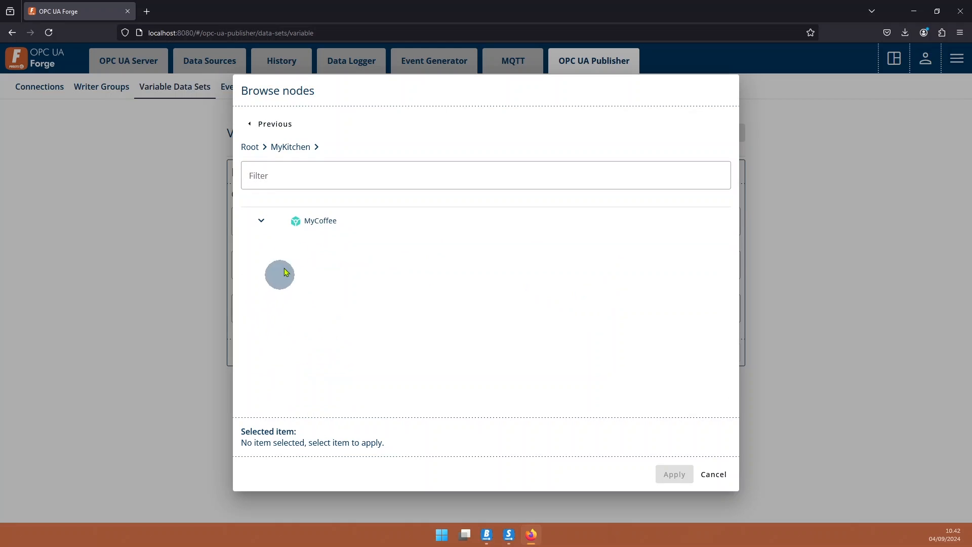
click(317, 217)
click(672, 483)
click(268, 269)
click(496, 311)
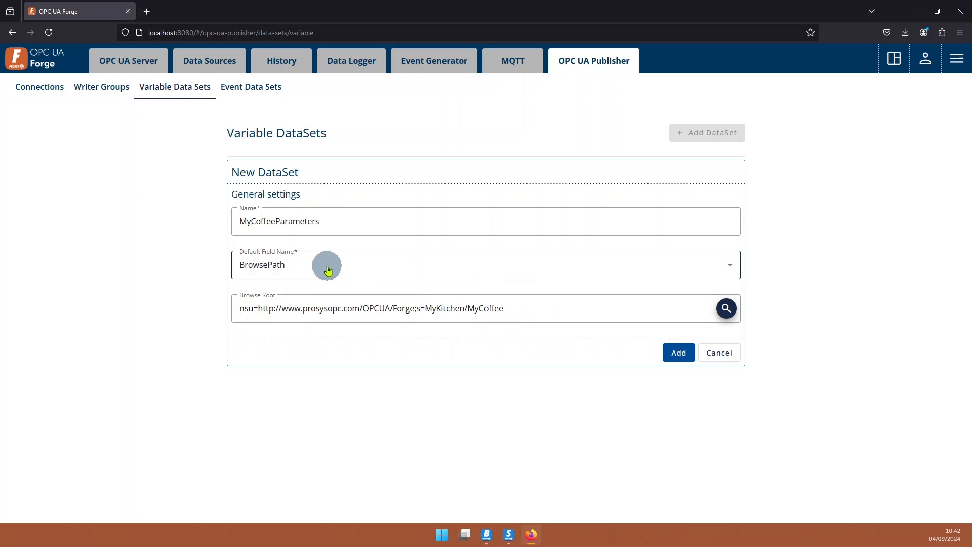
click(679, 351)
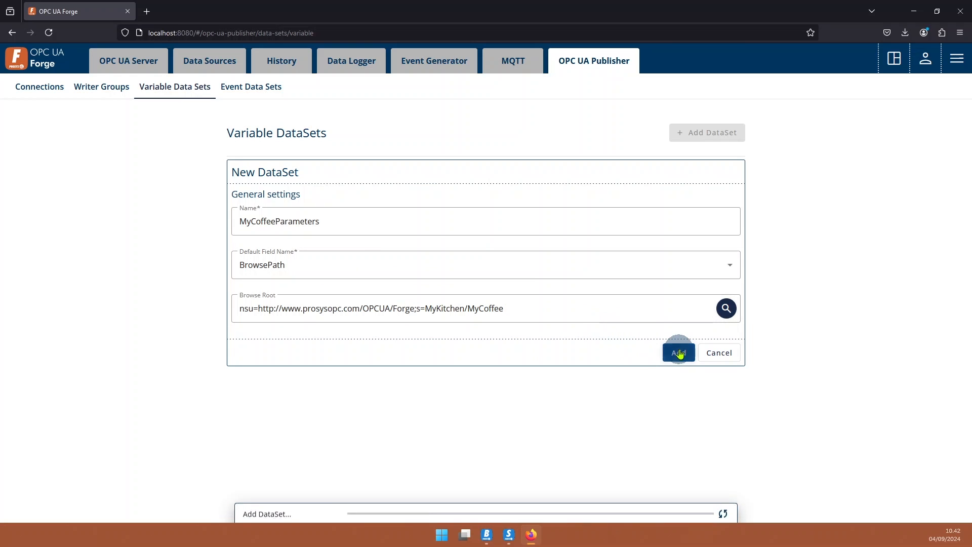
Add the BoilerPressureSteam variable from Parameters to the MyCoffeeParameters DataSet
click(707, 183)
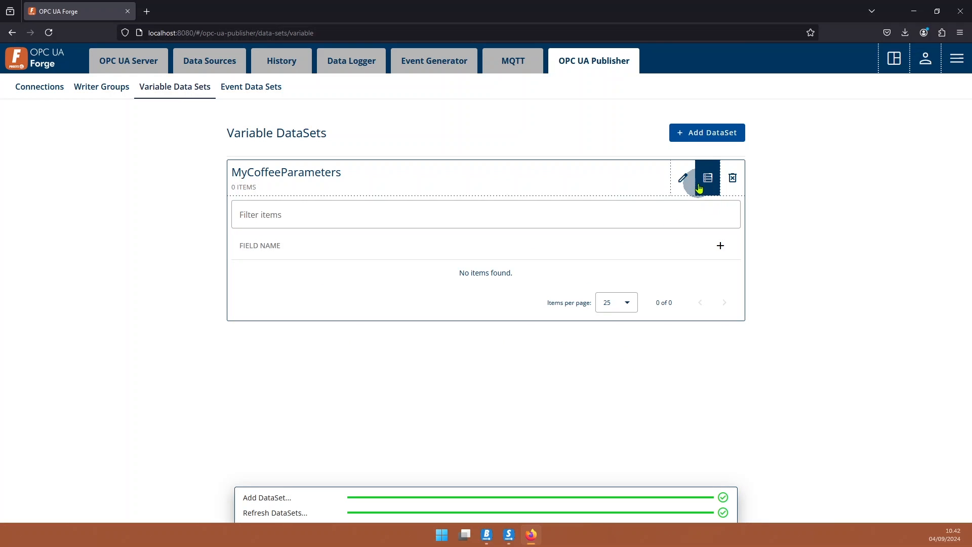
click(720, 245)
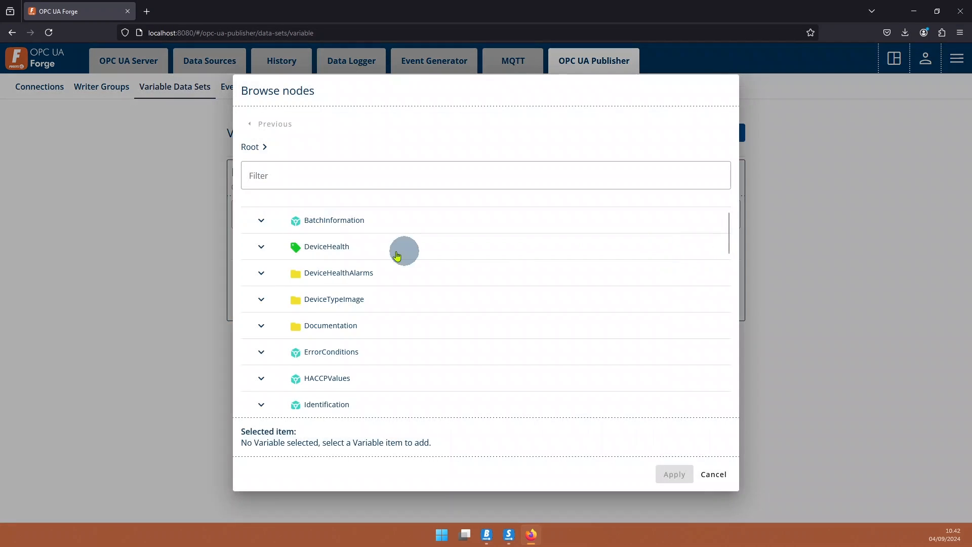
scroll(301, 297, down, 2)
scroll(301, 297, down, 3)
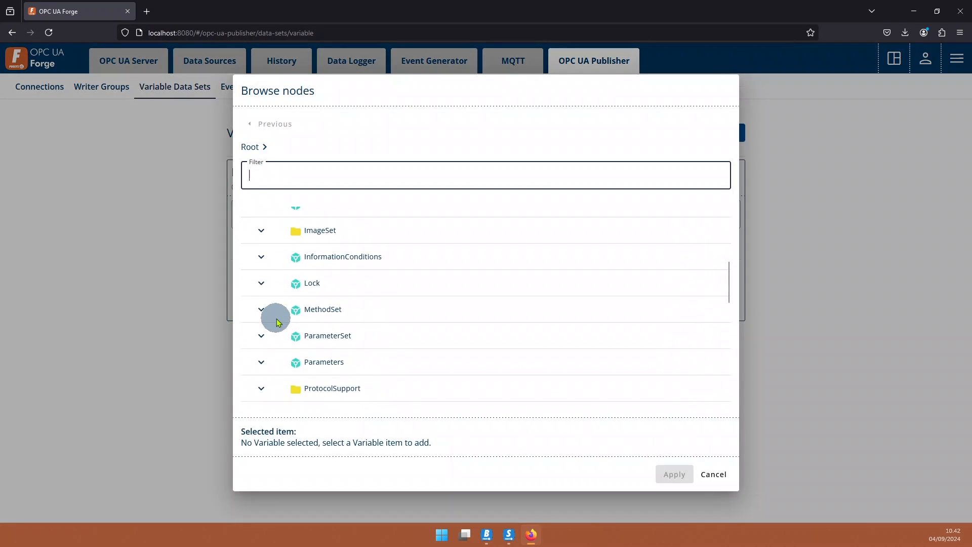
click(262, 296)
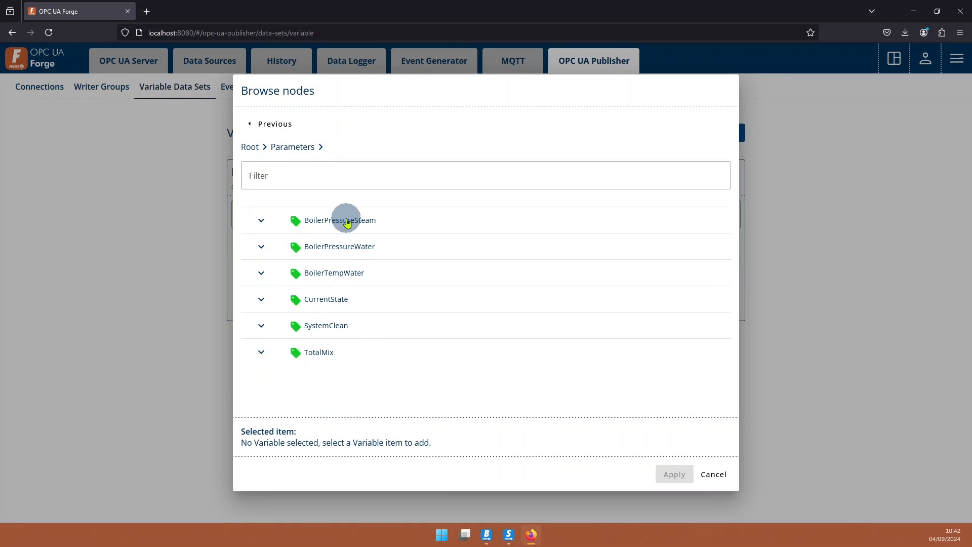
click(343, 218)
click(672, 483)
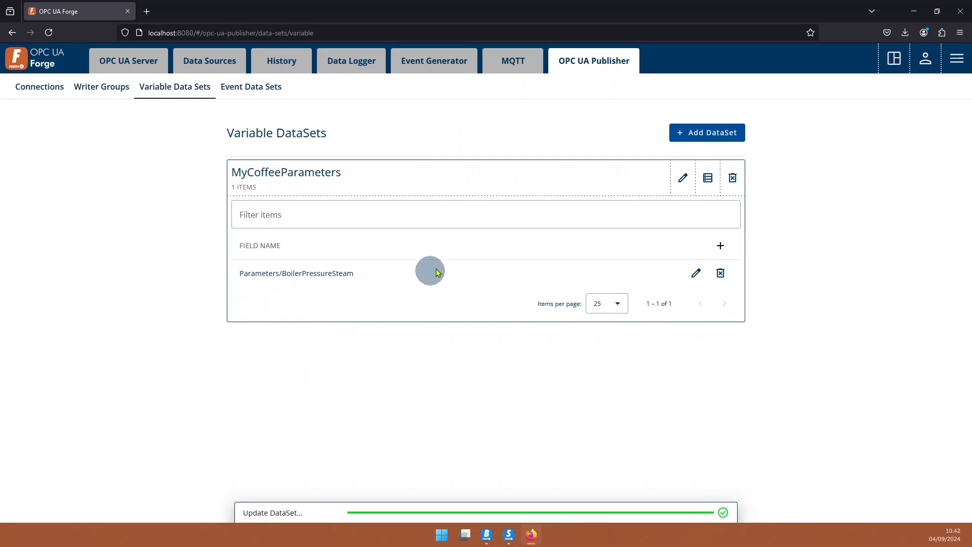
Add the BoilerPressureWater variable from Parameters to the MyCoffeeParameters DataSet
click(722, 245)
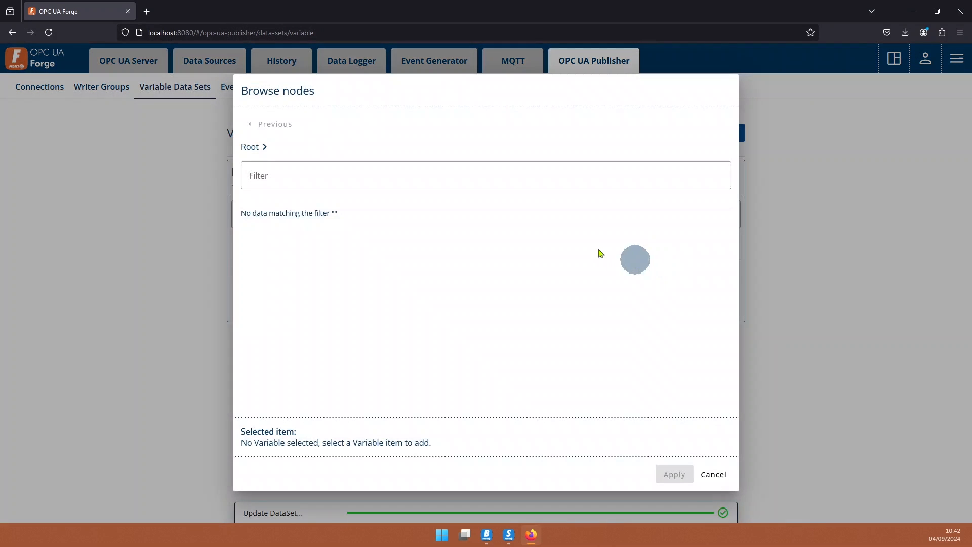
scroll(278, 296, down, 3)
scroll(276, 299, down, 3)
click(262, 296)
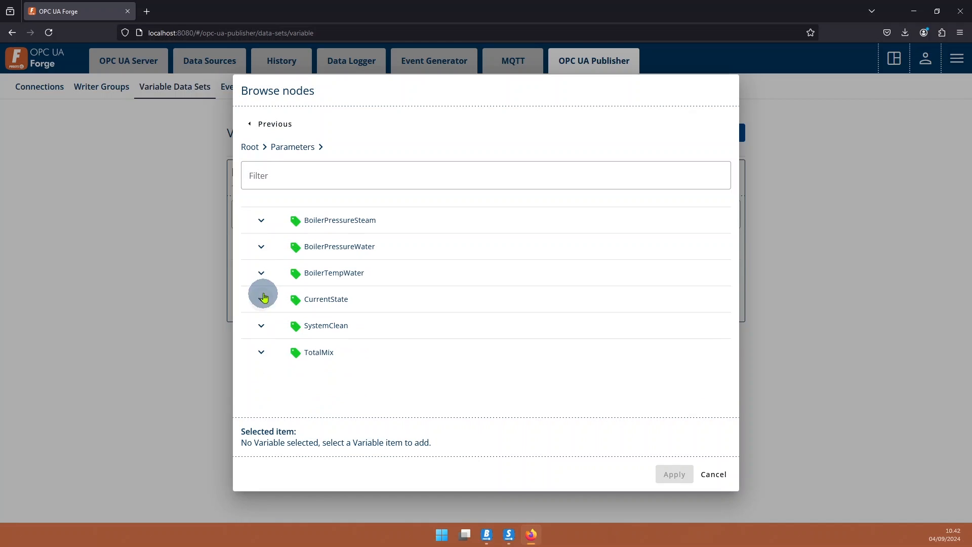
click(319, 245)
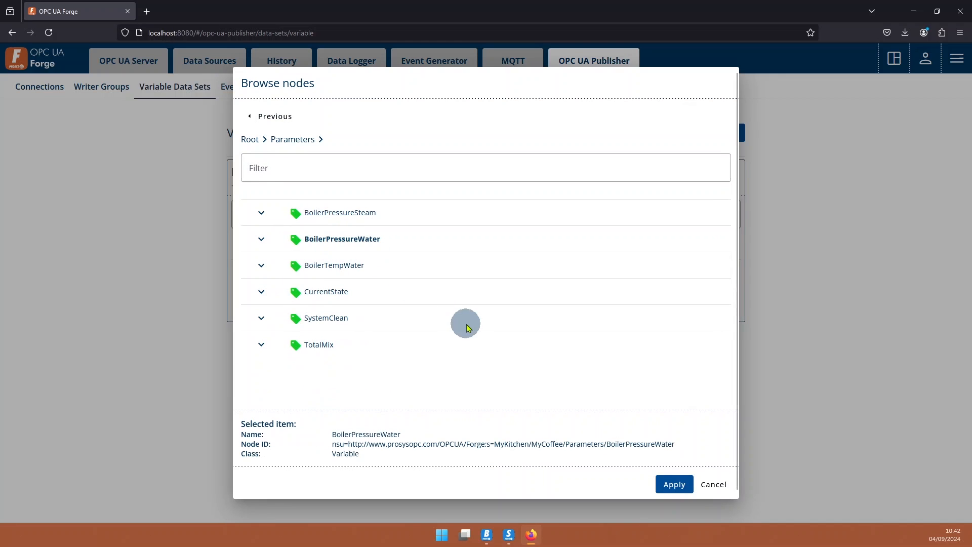
click(667, 484)
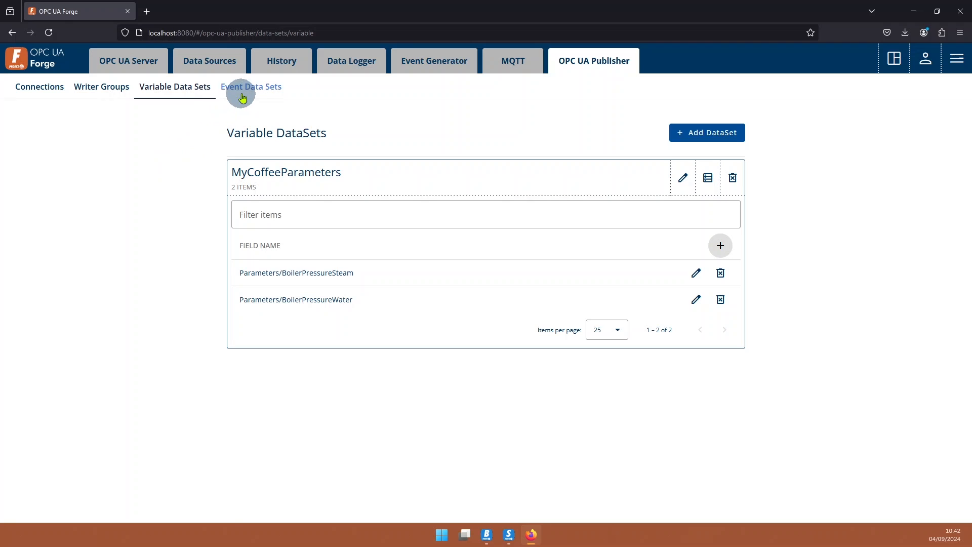
Begin a new event DataSet and name it MyCoffeeEvents
click(250, 89)
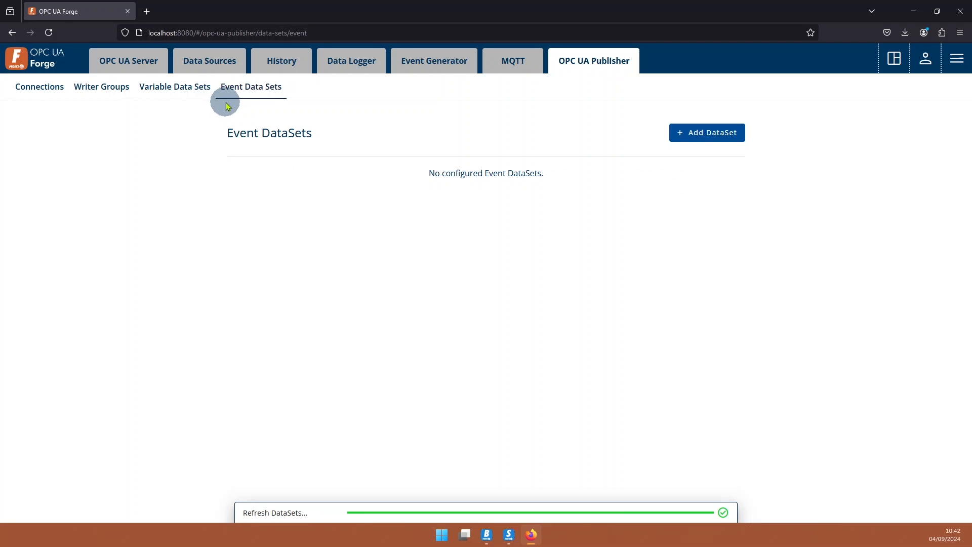
click(696, 133)
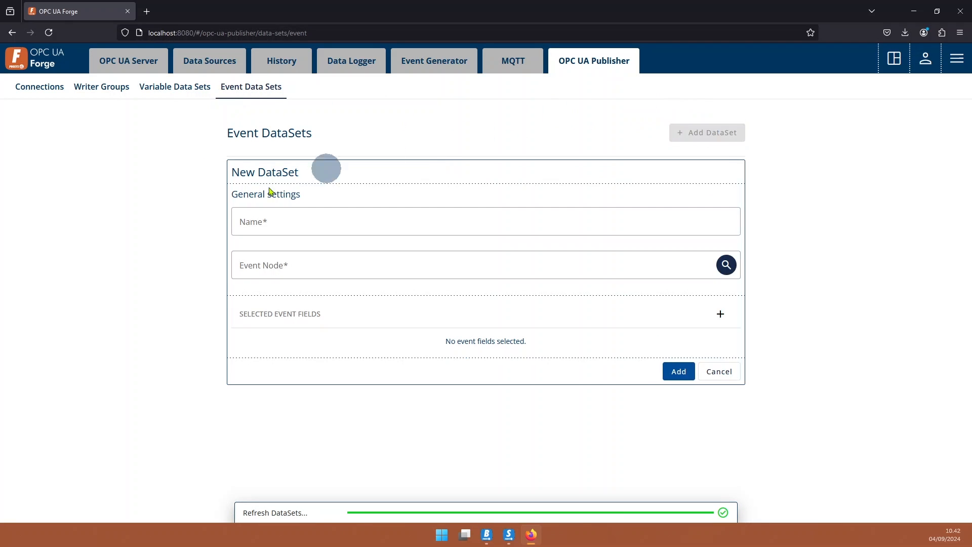
click(297, 223)
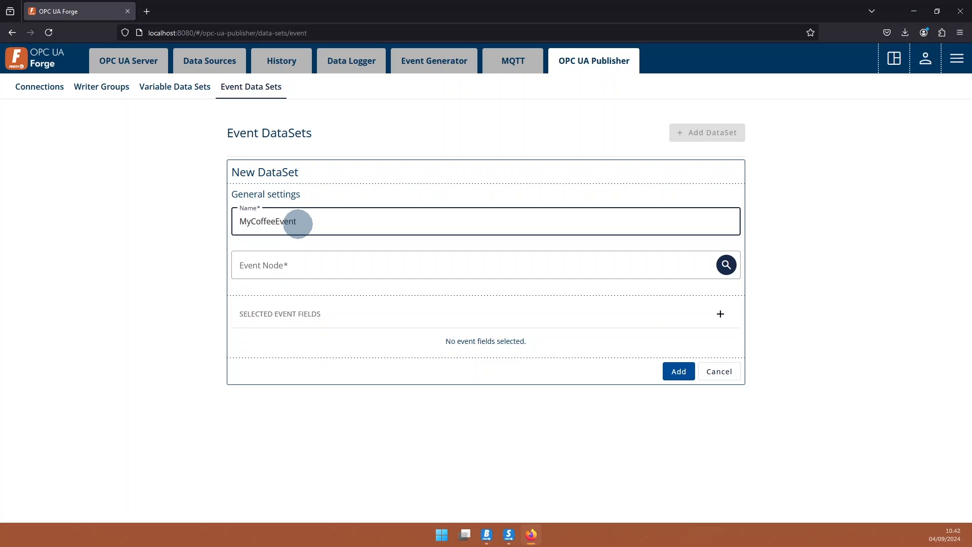
Set the event node of the new DataSet to the MyCoffee object in MyKitchen
click(726, 264)
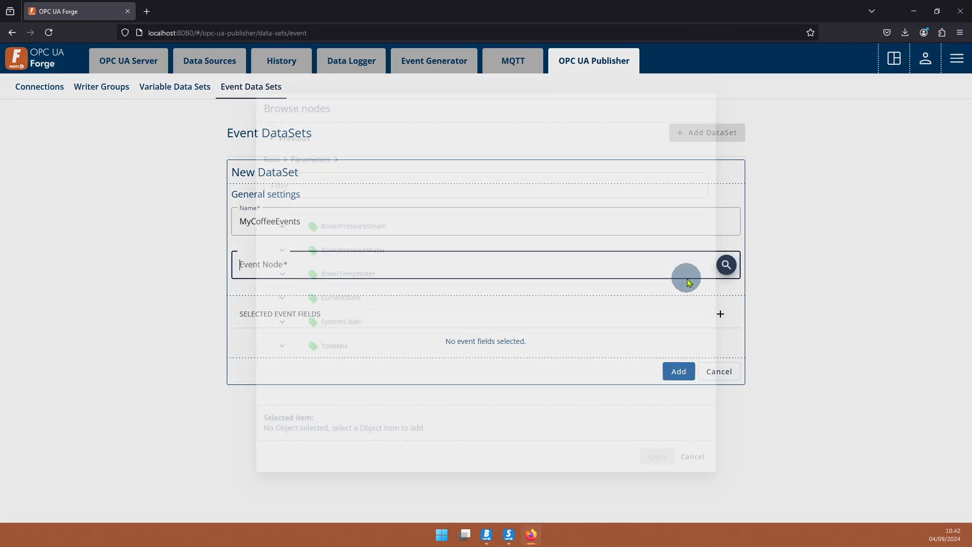
click(250, 147)
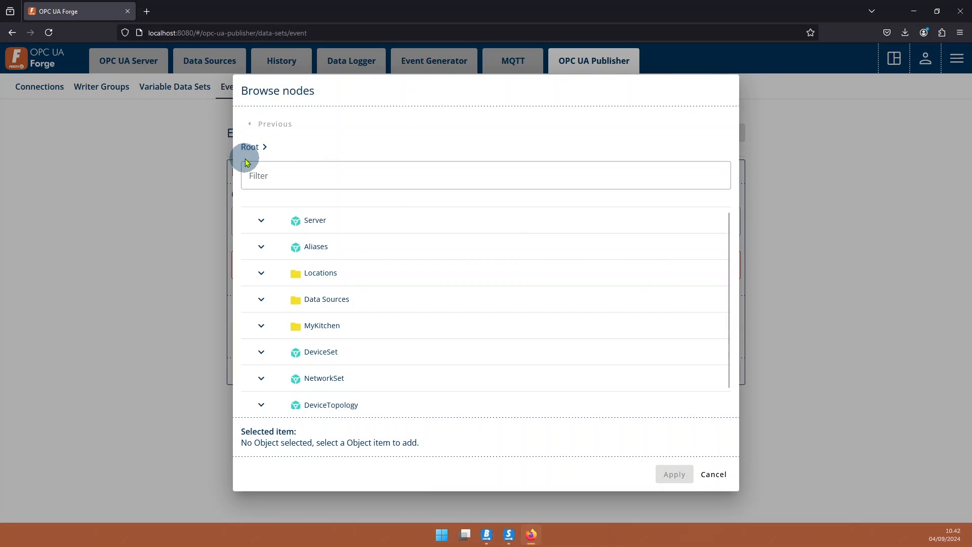
click(257, 329)
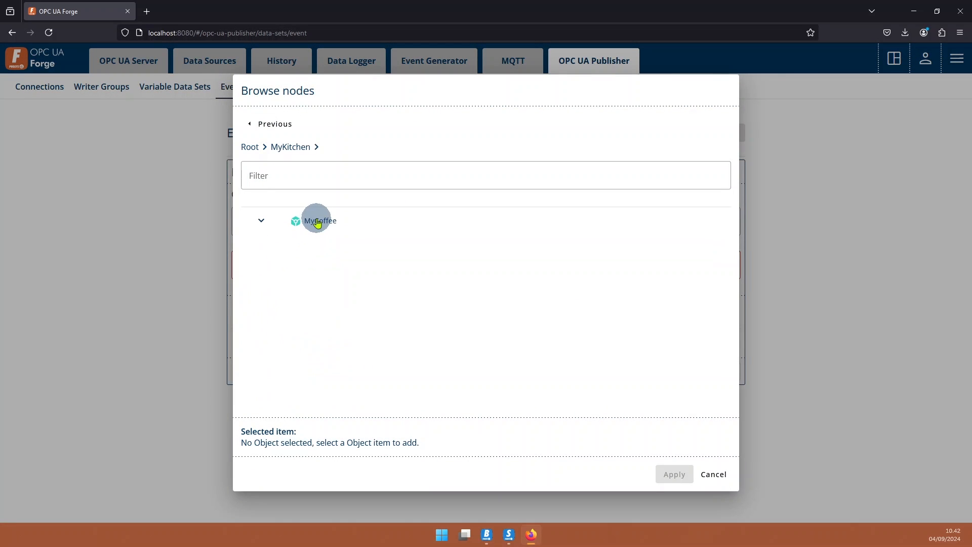
click(311, 220)
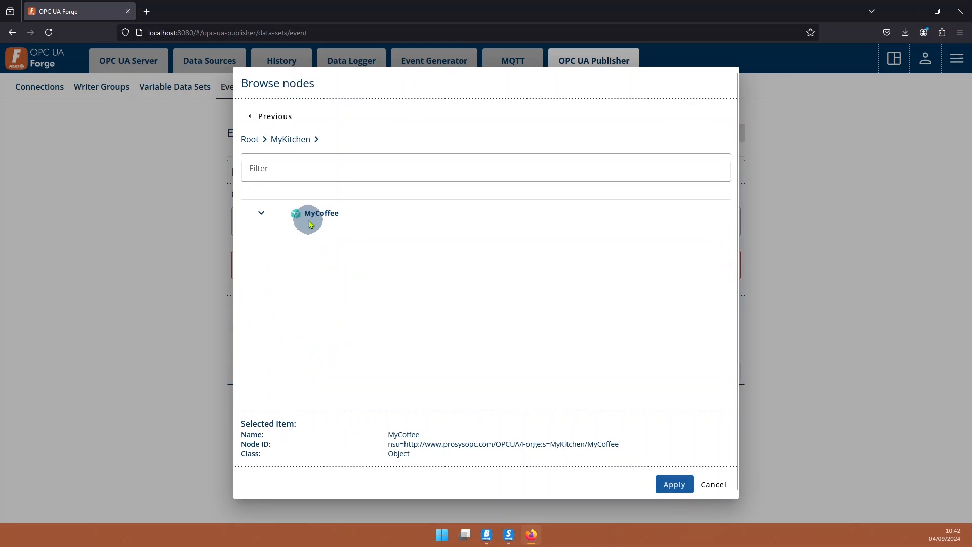
click(675, 485)
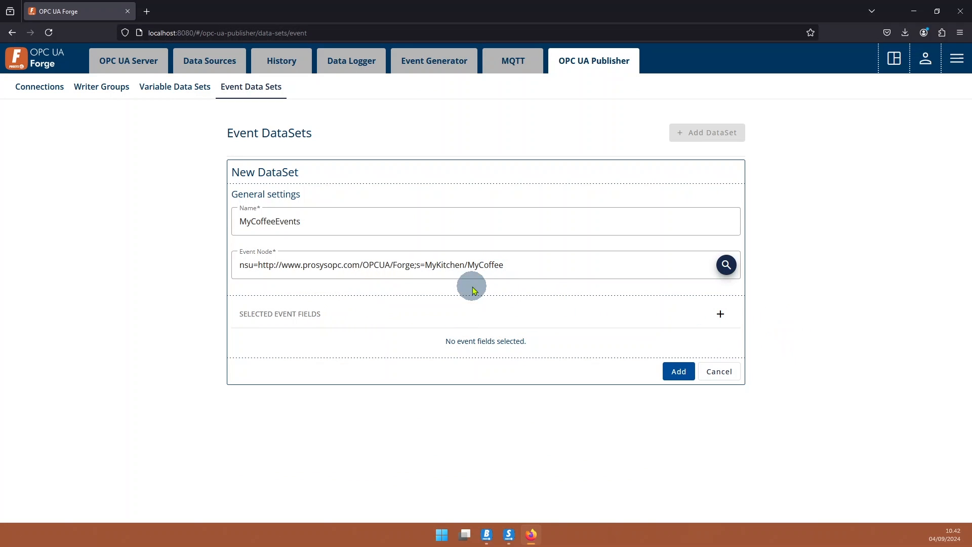
Select the Severity and Message fields of BaseEventType as event fields and add the MyCoffeeEvents DataSet
click(720, 313)
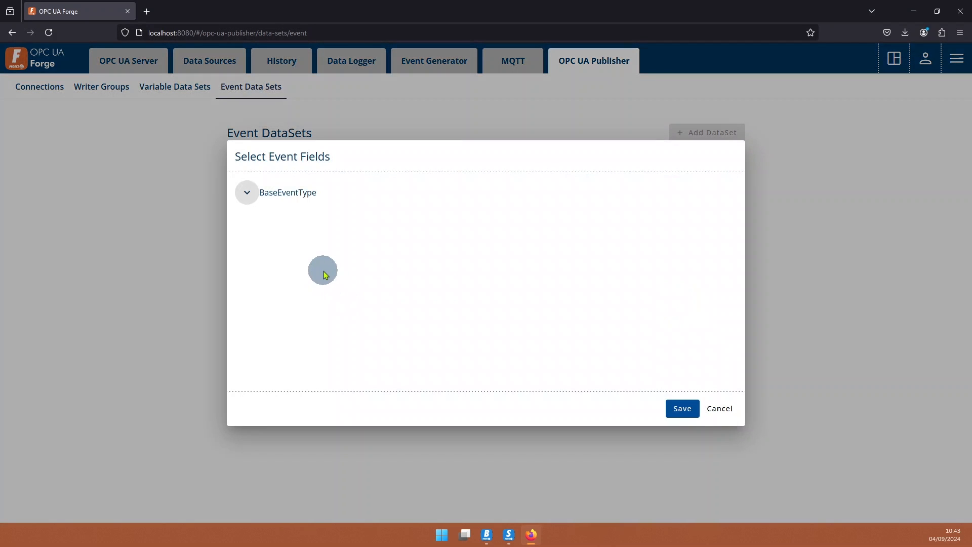
scroll(314, 276, down, 3)
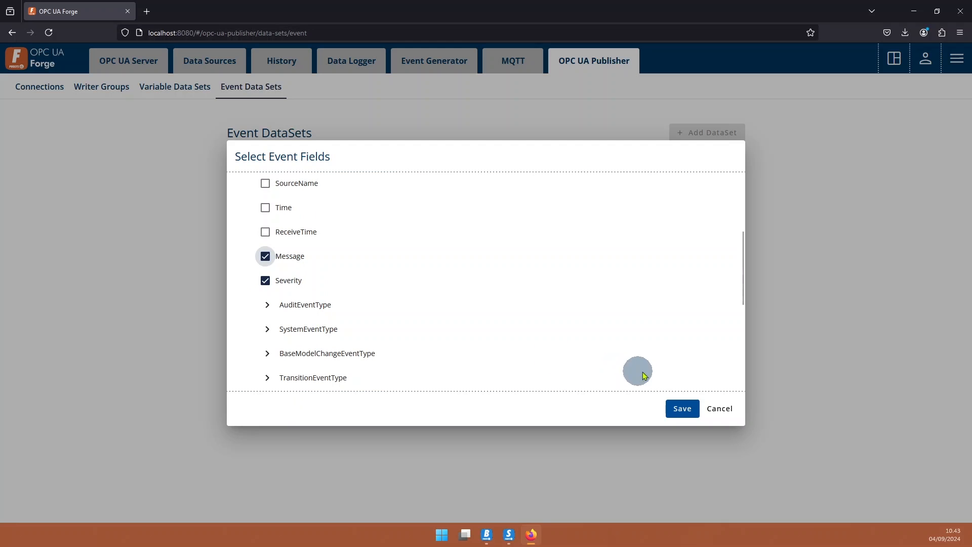
click(682, 408)
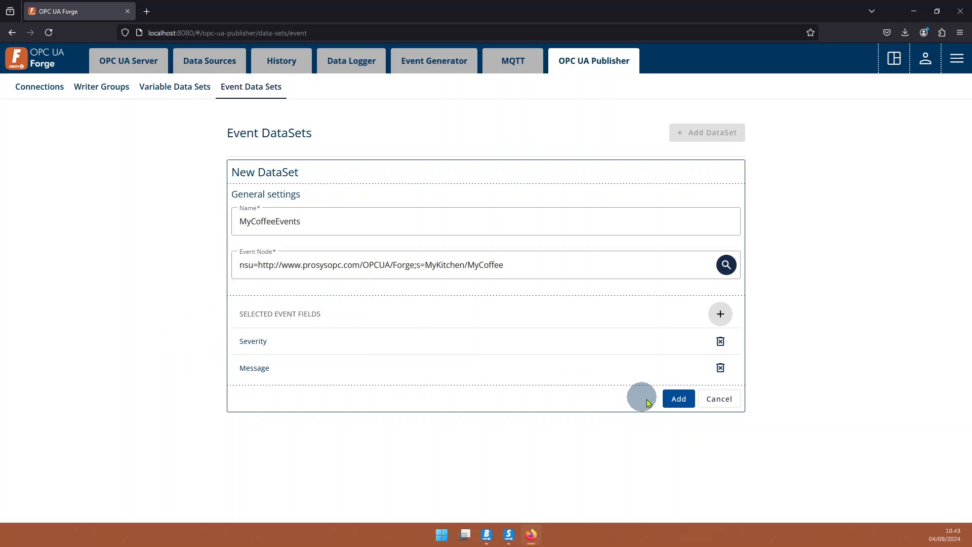
click(678, 400)
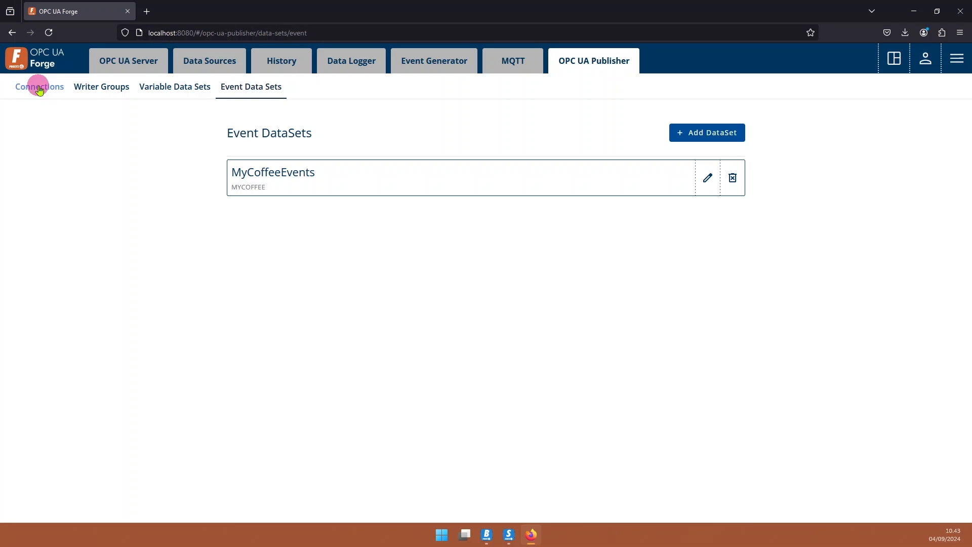
Add an OPC UA Publisher connection named LocalBroker using the mqtt:// protocol, host localhost, port 1883 and JSON payload format
click(18, 88)
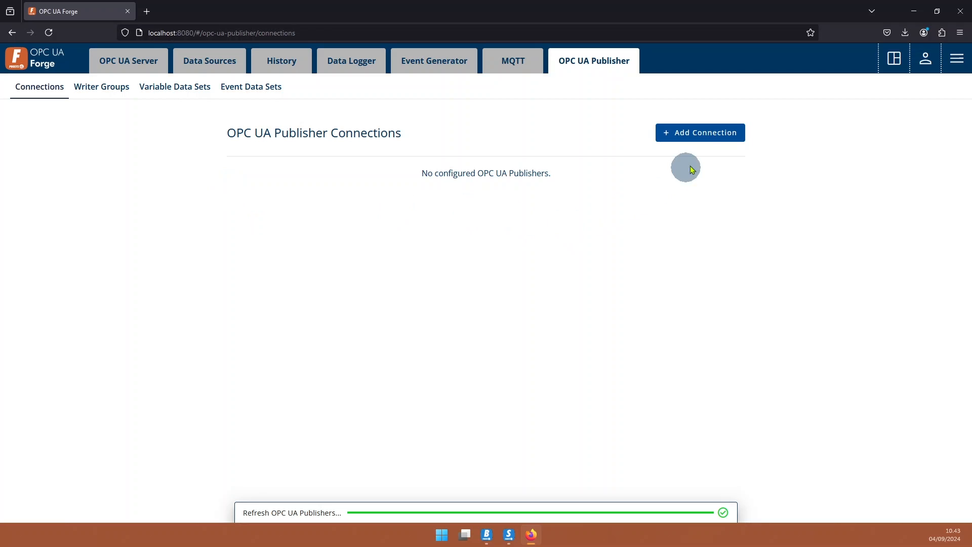
click(703, 134)
click(394, 221)
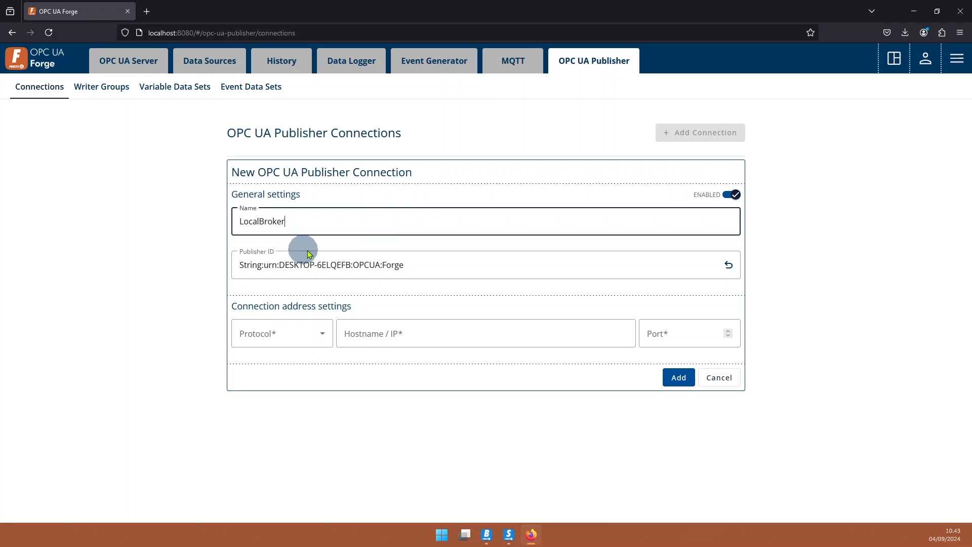
click(308, 334)
click(261, 361)
scroll(291, 353, down, 2)
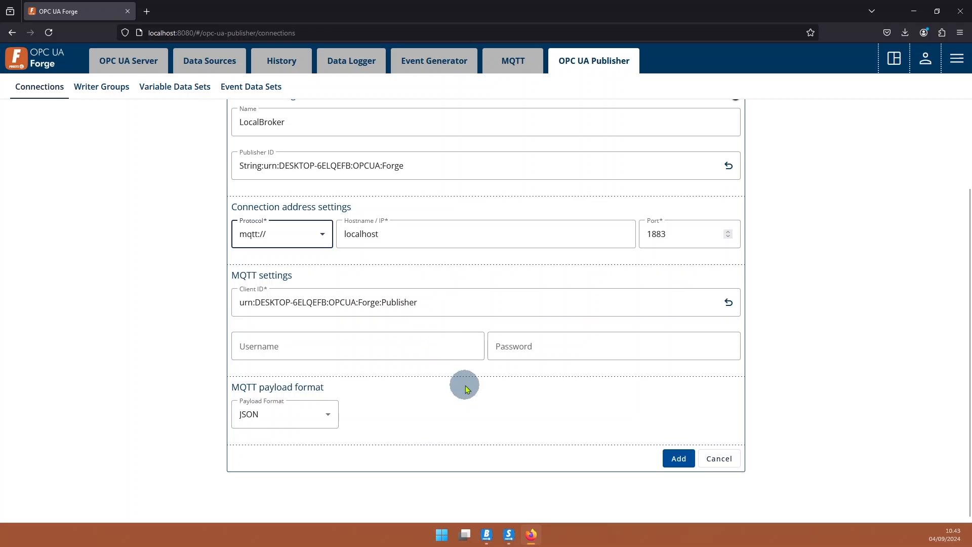
click(677, 458)
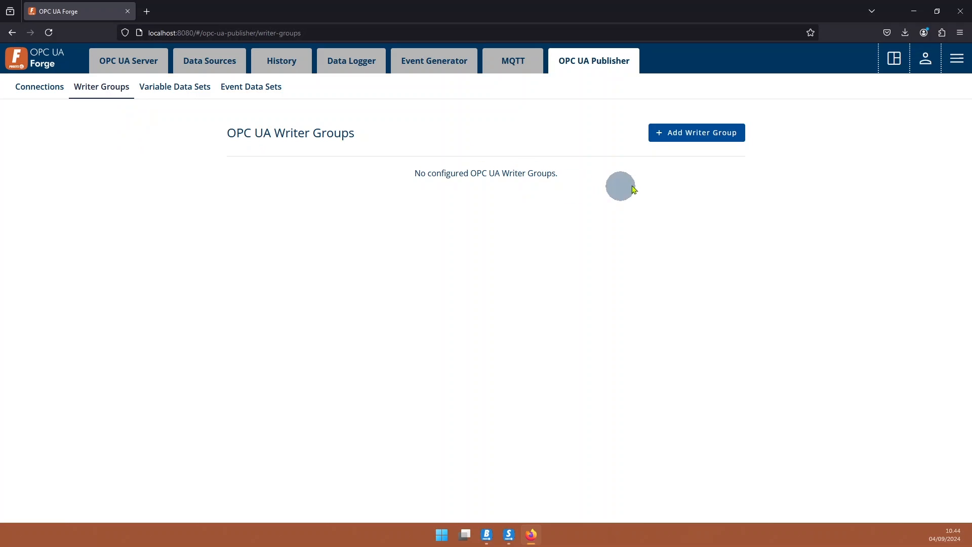
Add a writer group named MyCoffeeGroup with a publish interval of 1000 ms, keeping the default JSON network message content mask
click(724, 147)
click(305, 216)
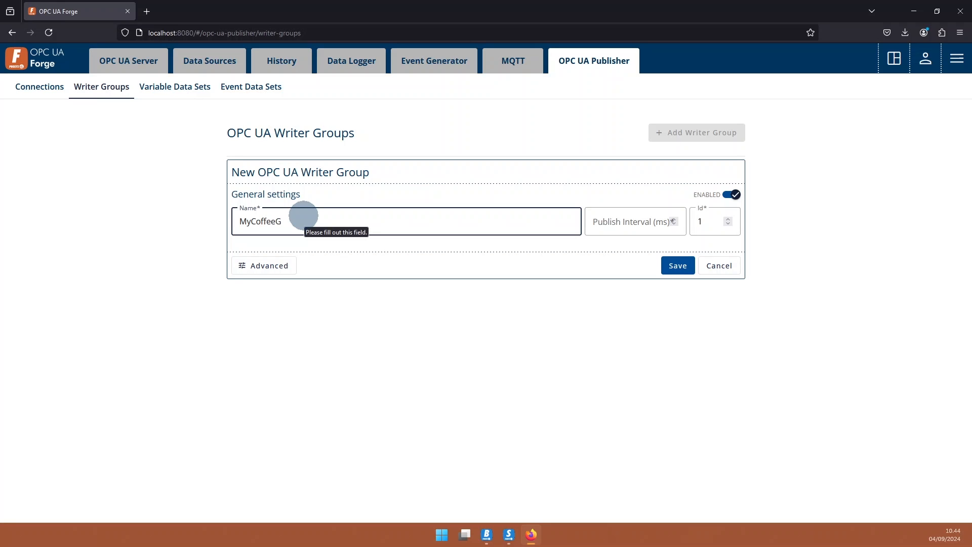
click(632, 223)
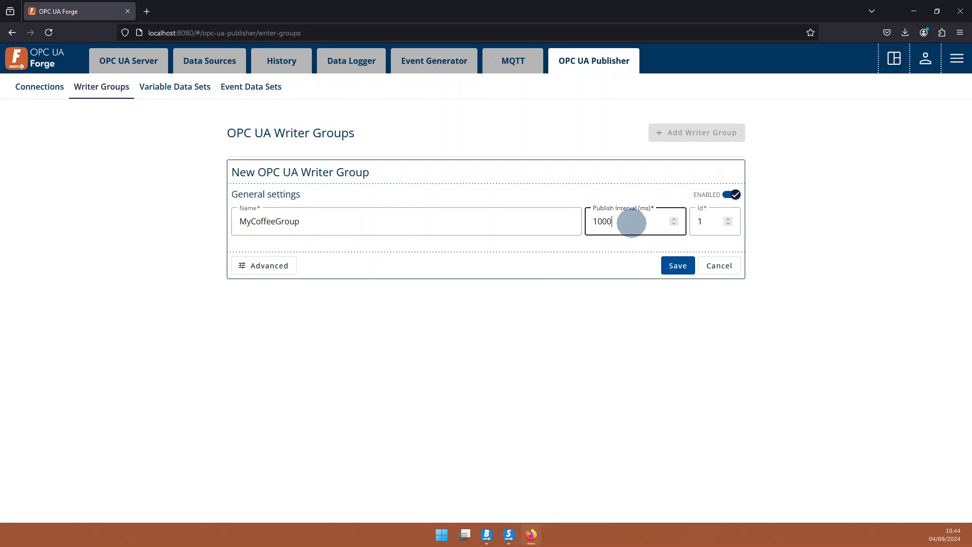
click(267, 265)
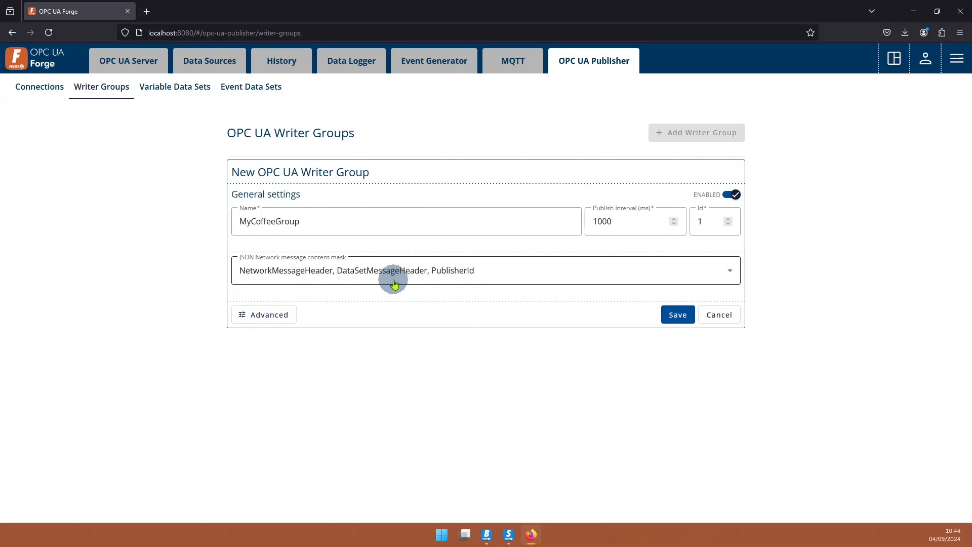
click(675, 315)
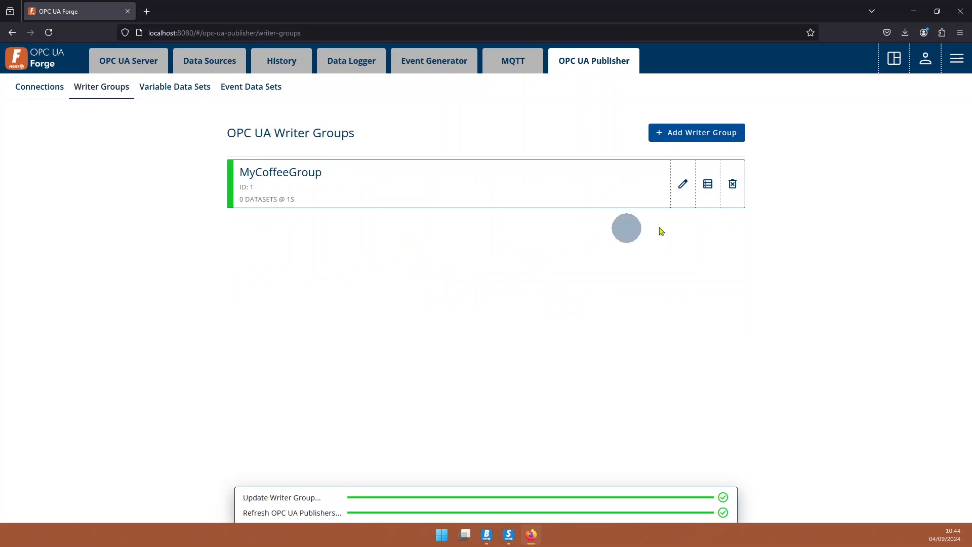
Add a data set writer for MyCoffeeParameters to MyCoffeeGroup, keeping the default name, MQTT topics and advanced settings
click(706, 195)
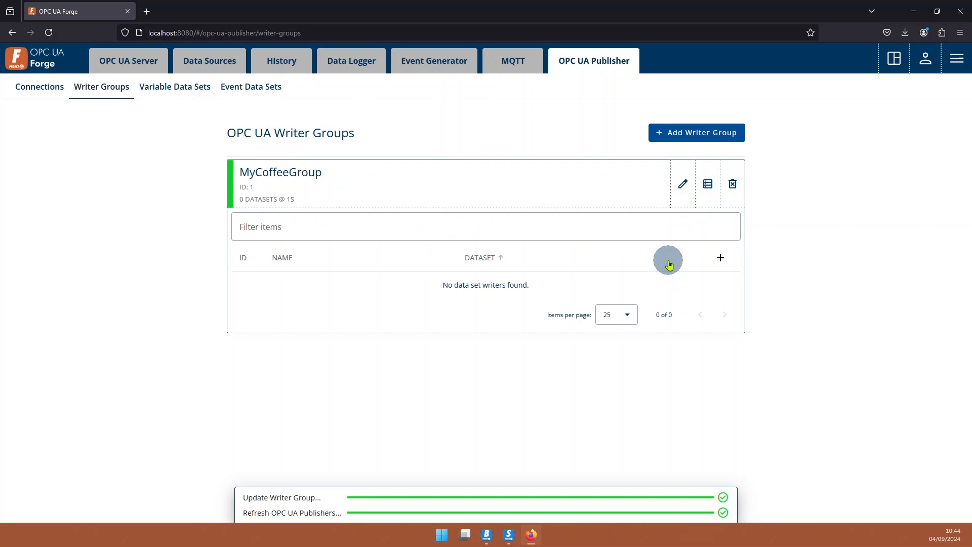
click(716, 257)
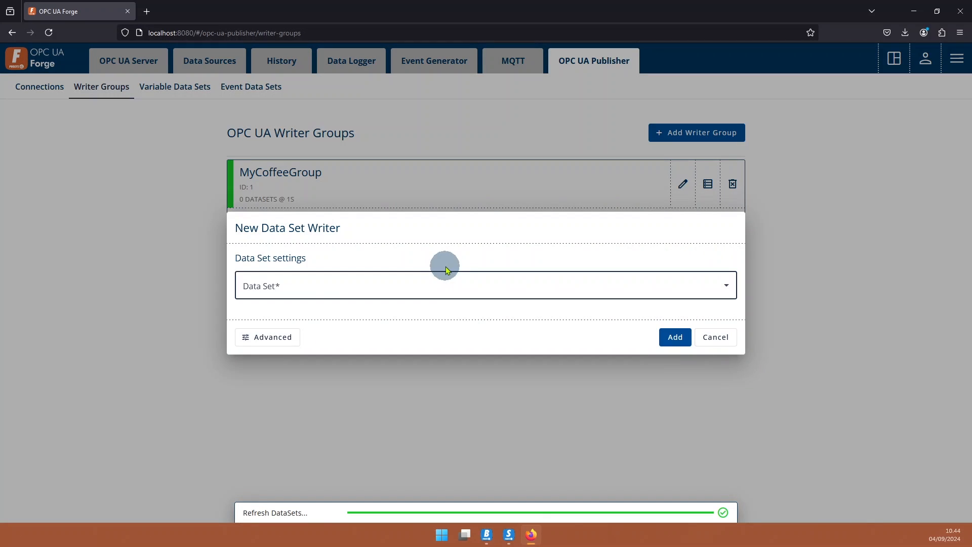
click(323, 286)
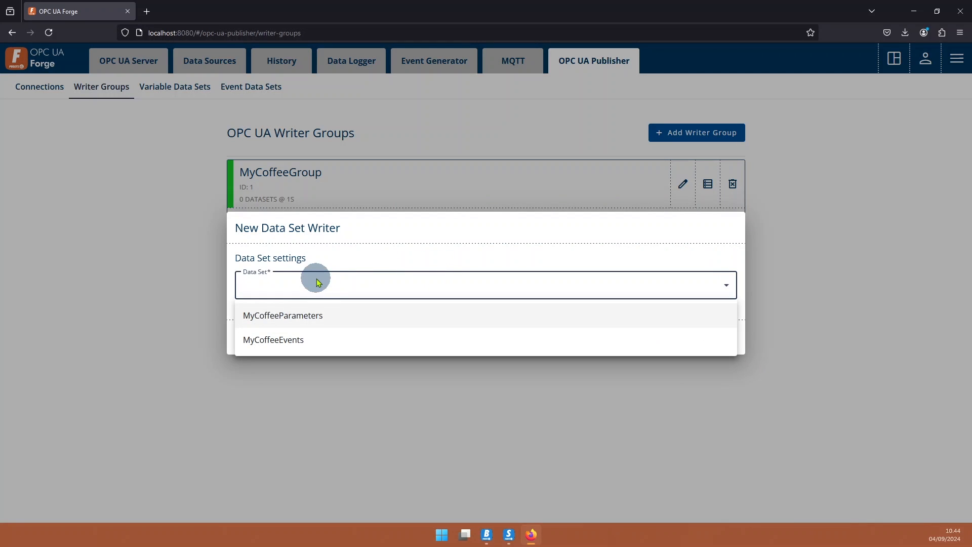
click(355, 315)
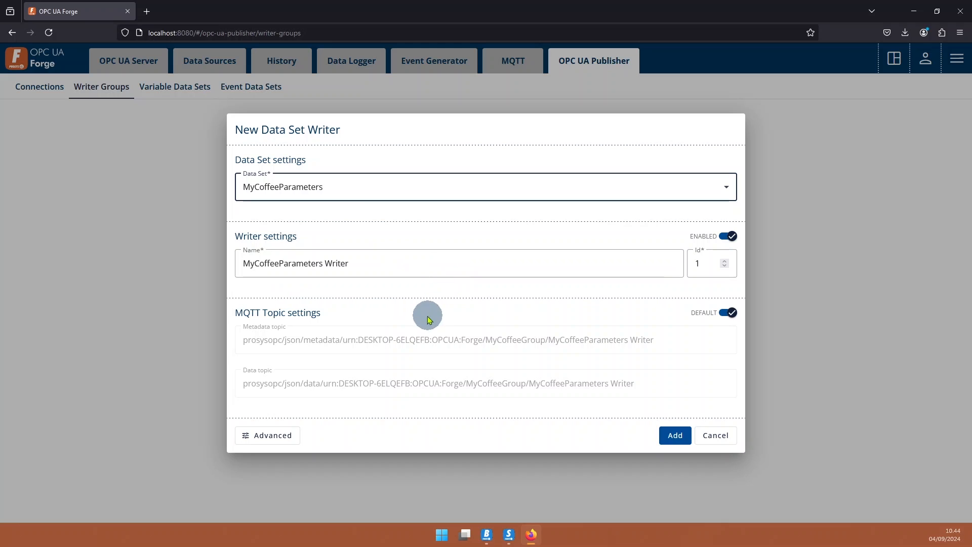
click(276, 435)
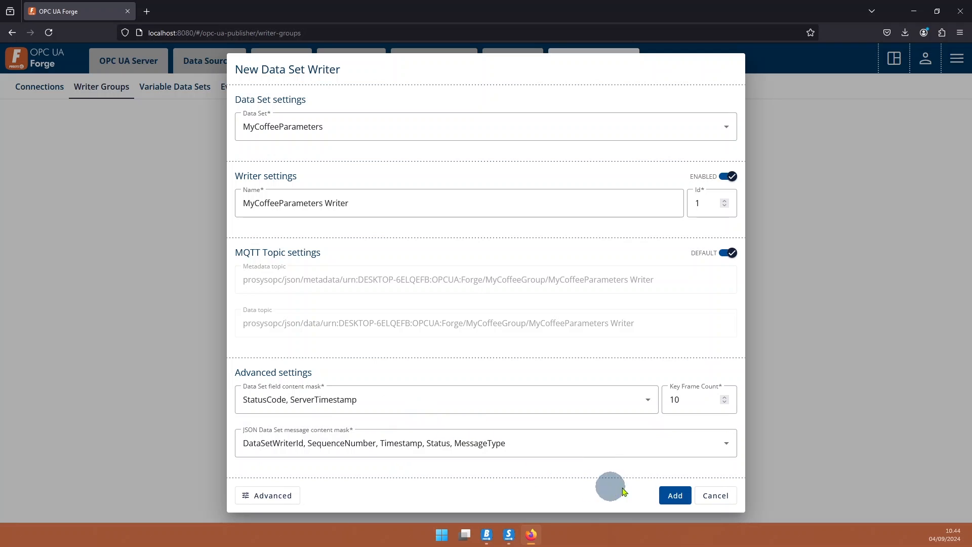
click(675, 496)
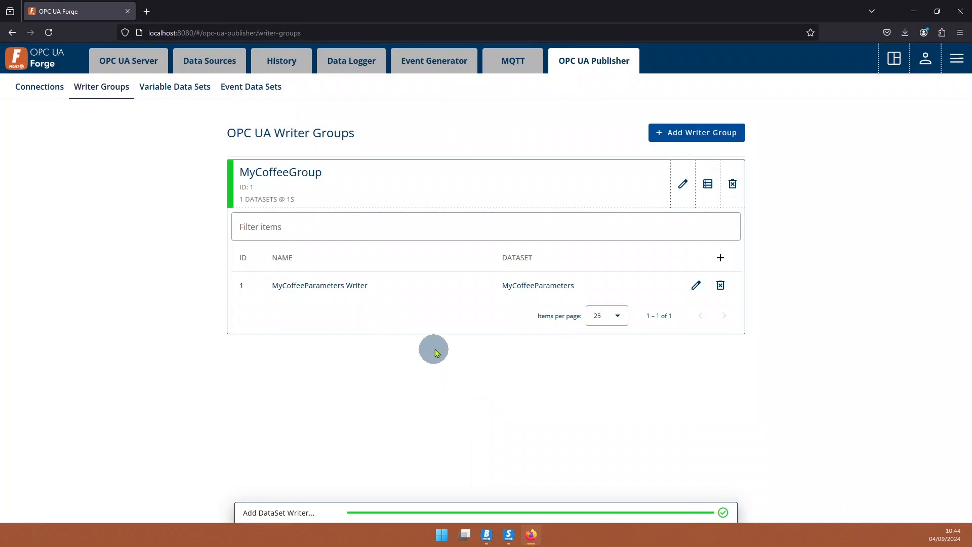
Add a data set writer for MyCoffeeEvents to MyCoffeeGroup and name it MyCoffeeEvents Writer
click(721, 258)
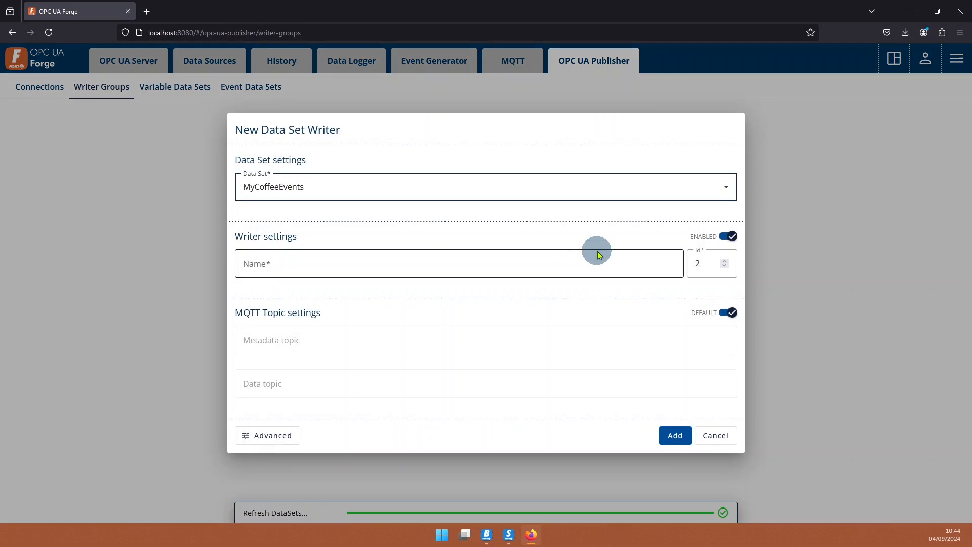
click(293, 266)
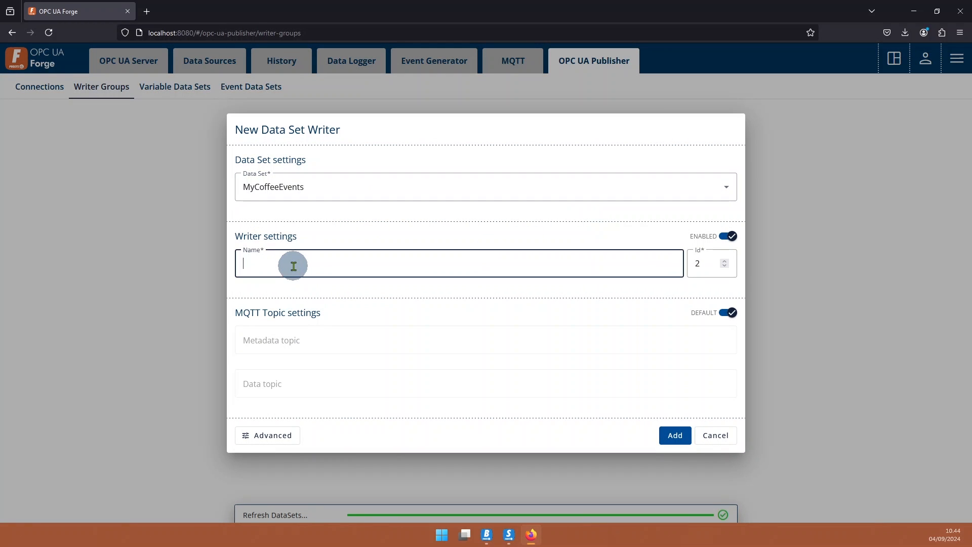
text(MyCoffeeEvents Writer)
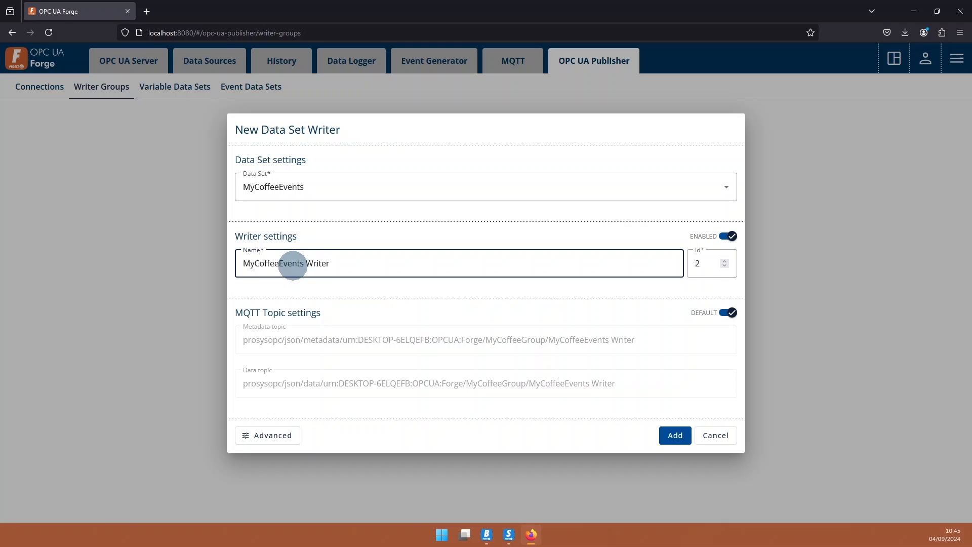
click(674, 437)
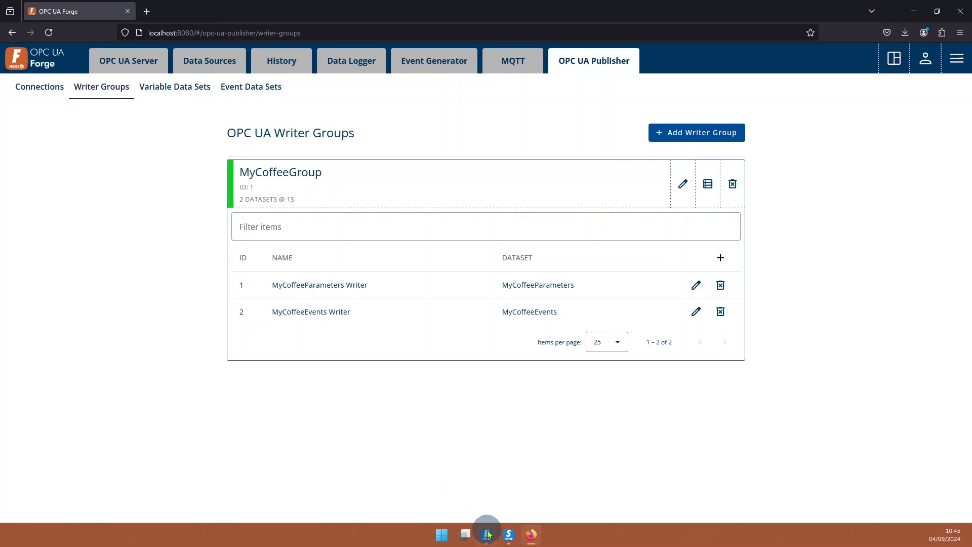
Switch to Prosys OPC UA Browser and examine the DataSetWriters received over the mqtt://localhost:1883/# connection
click(488, 534)
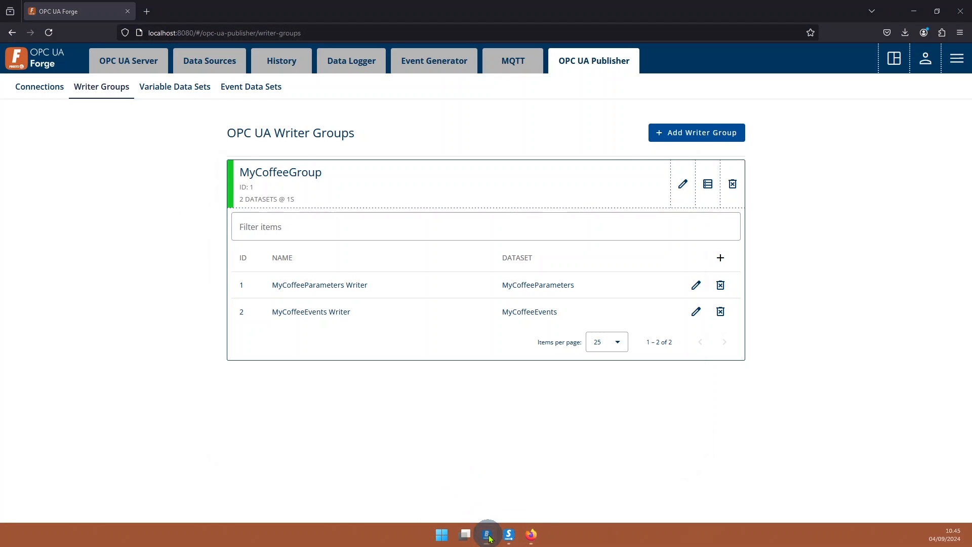
drag(481, 138, 450, 111)
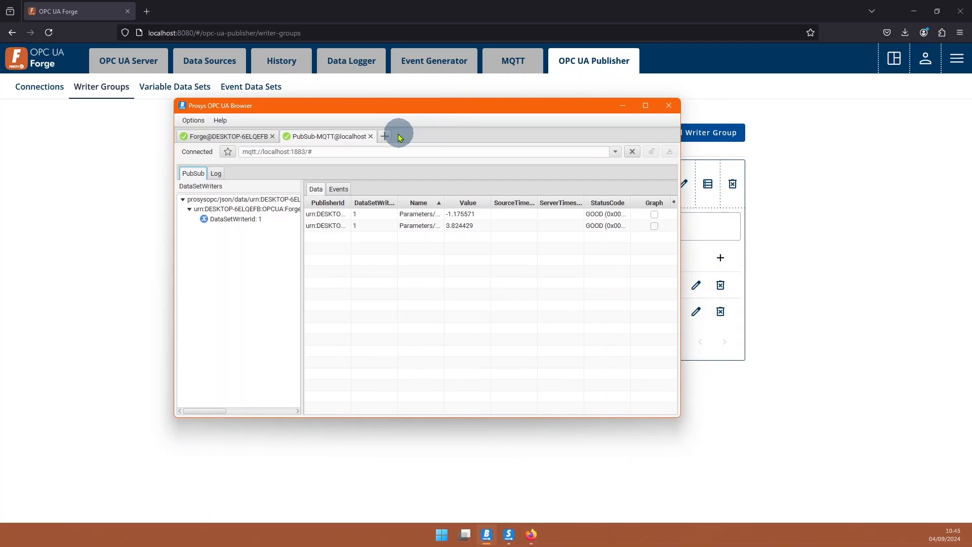
click(247, 152)
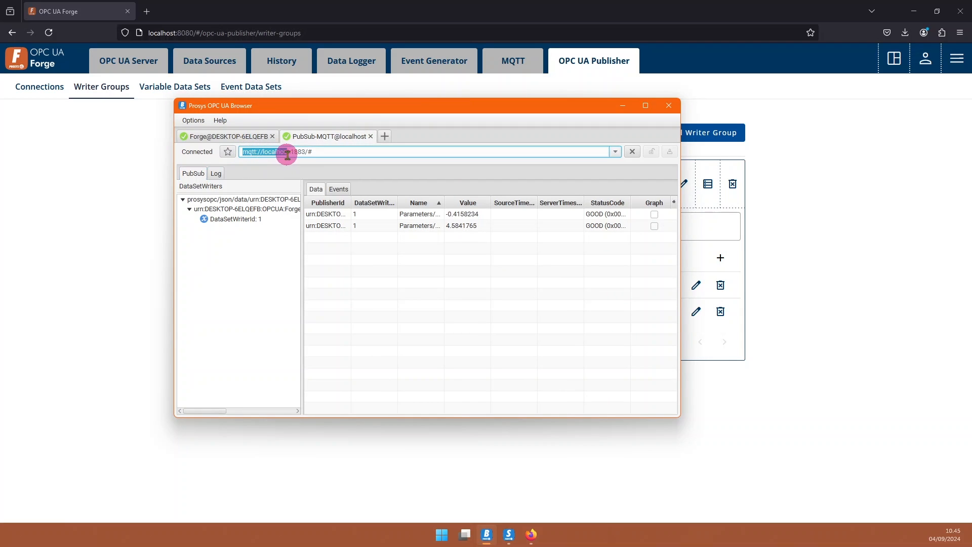
click(355, 153)
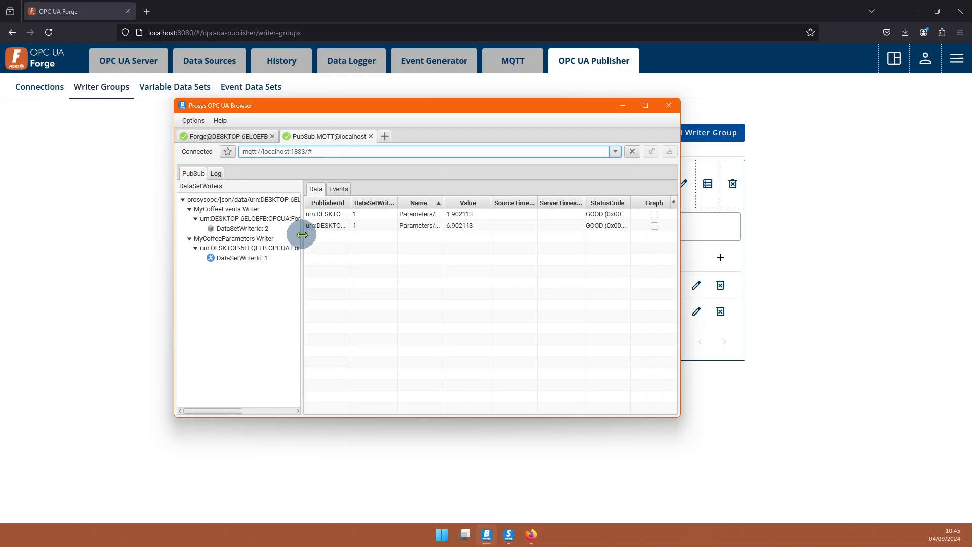
drag(303, 234, 332, 233)
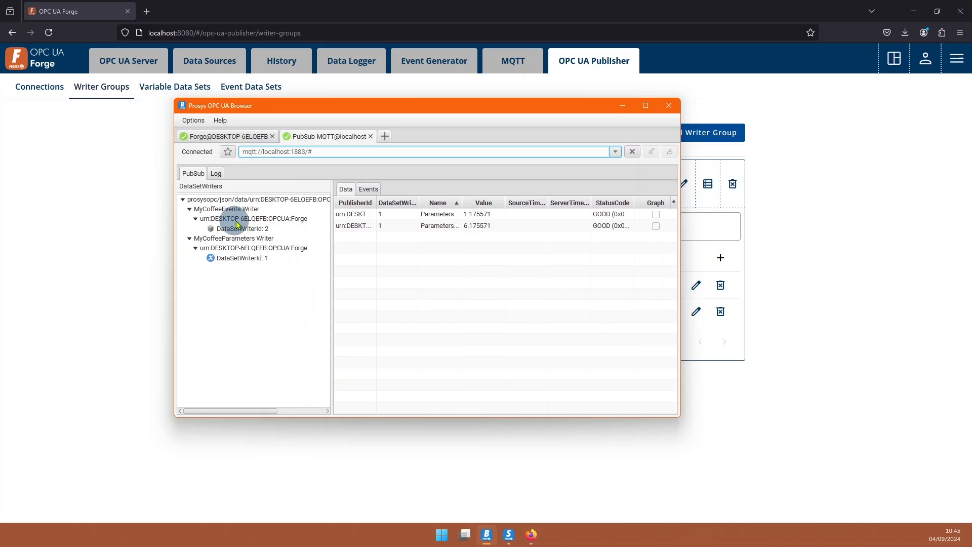
Inspect logged data messages of MyCoffeeEvents Writer and MyCoffeeParameters Writer under the MyCoffeeGroup data topic
click(215, 173)
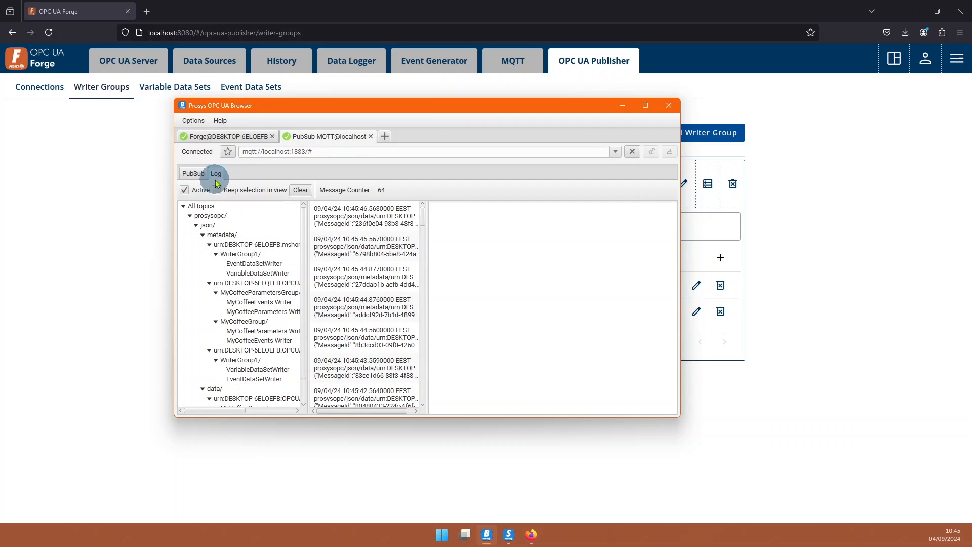
scroll(256, 250, down, 2)
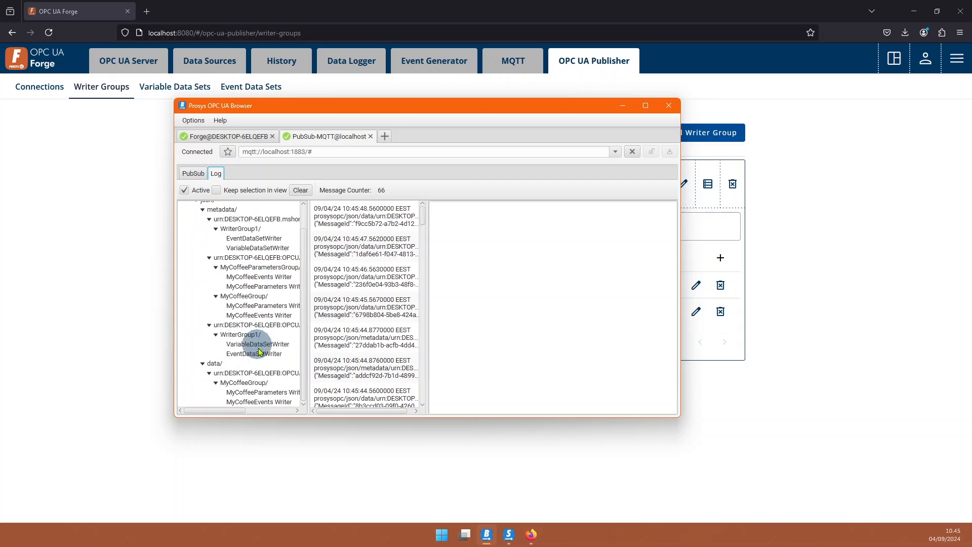
click(214, 363)
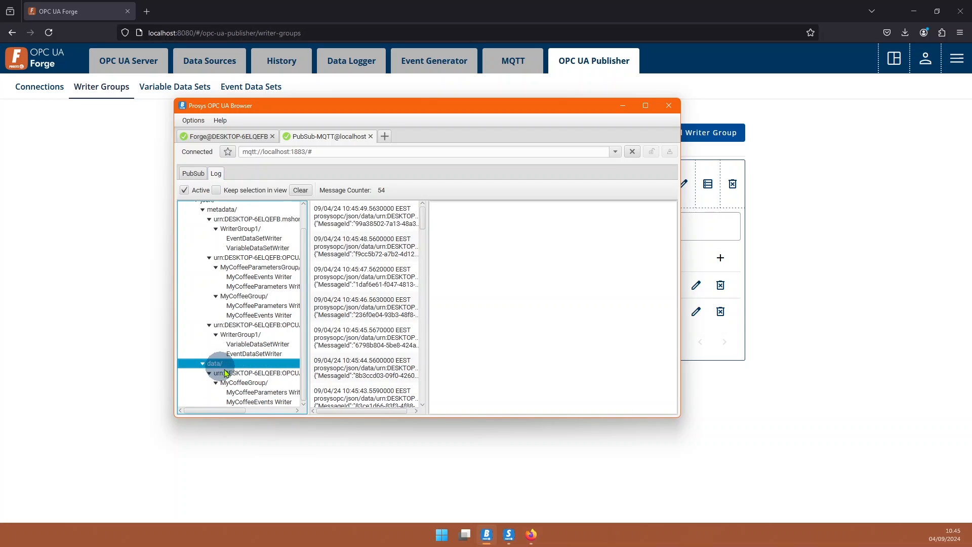
click(256, 392)
click(255, 401)
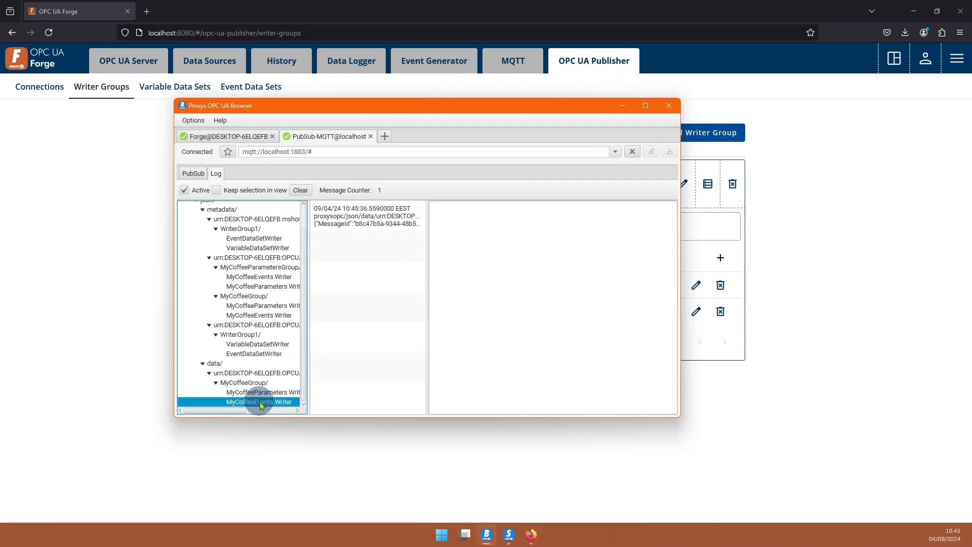
click(384, 223)
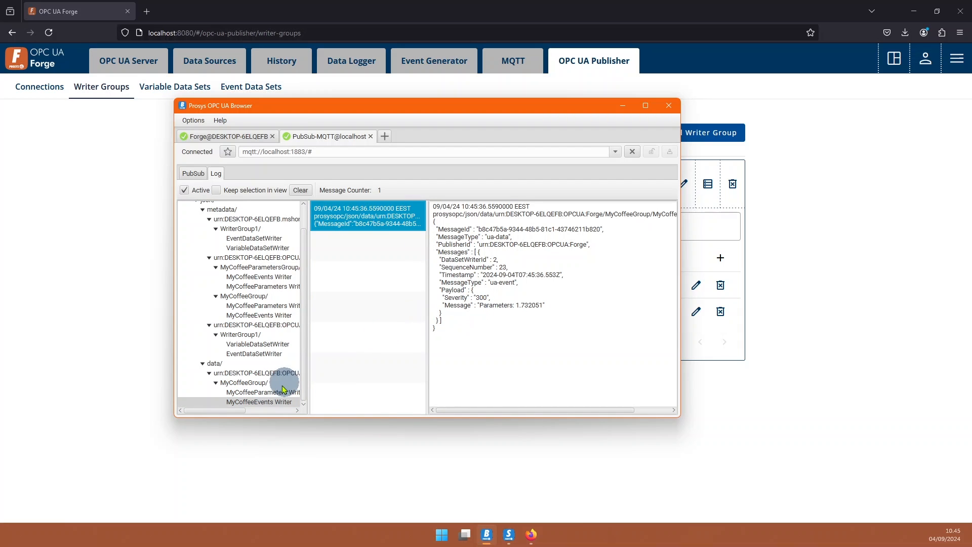
click(264, 392)
click(368, 215)
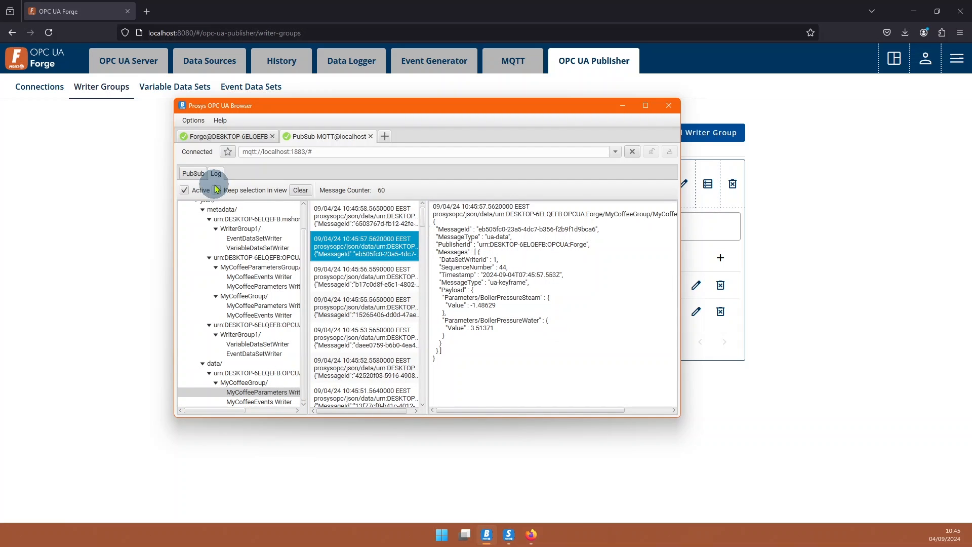
Return to the PubSub view and examine the events of DataSetWriterId 2 and the data of DataSetWriterId 1
click(192, 173)
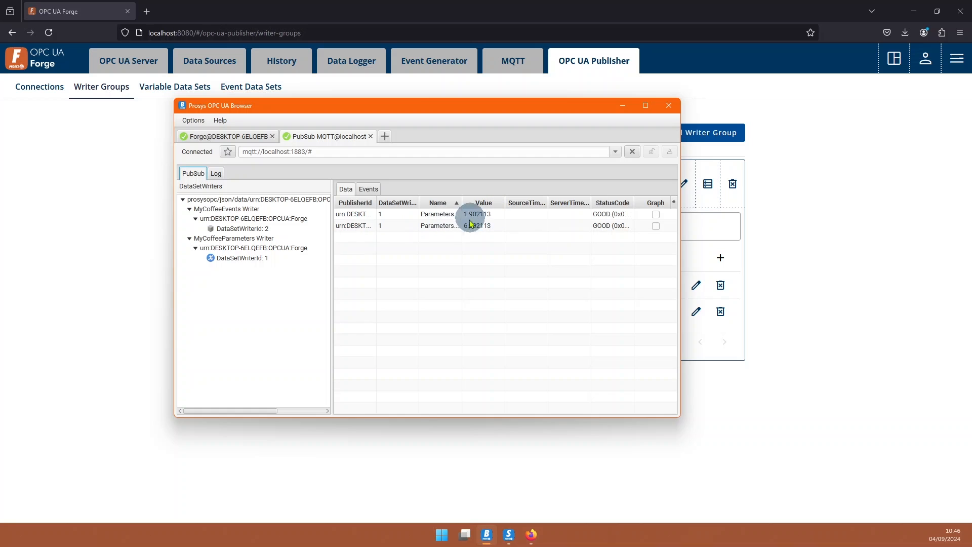
click(237, 229)
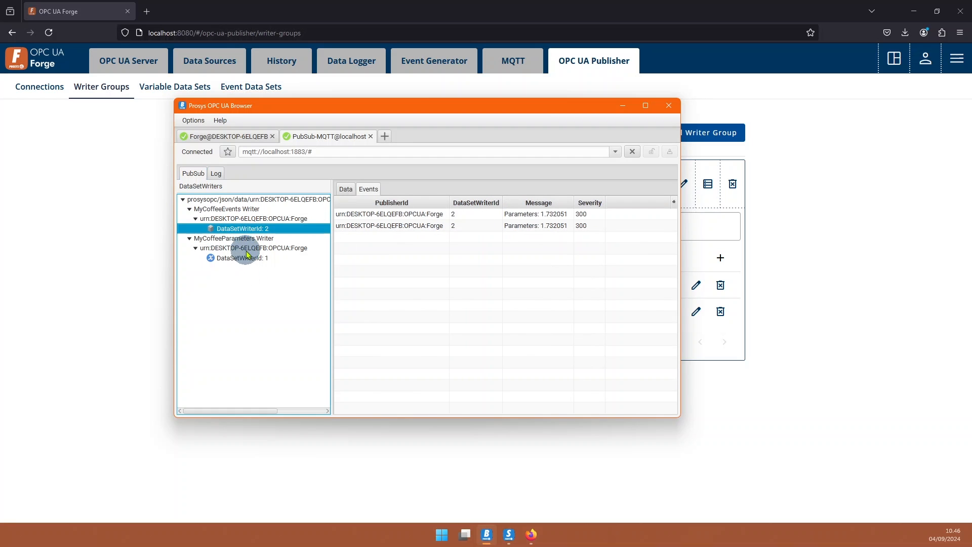
click(243, 257)
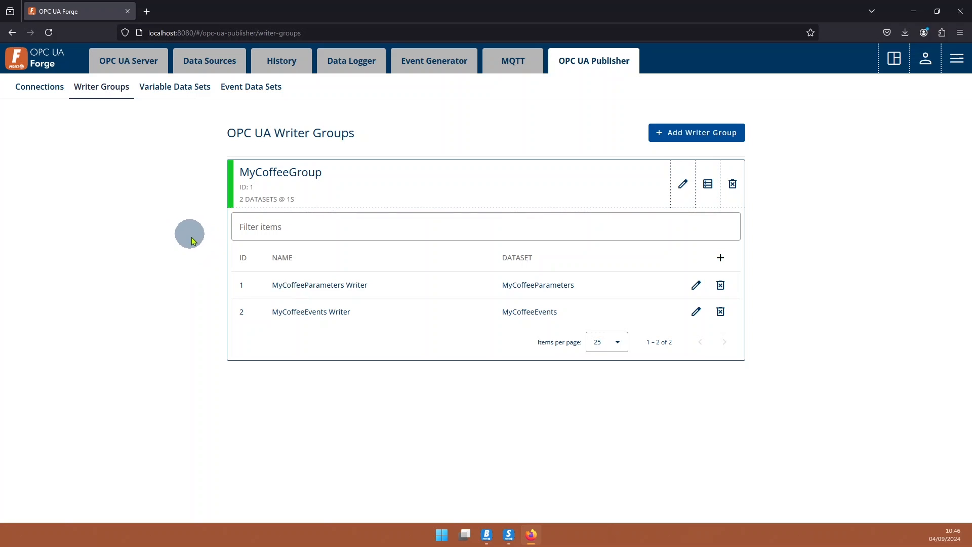
Switch to Prosys OPC UA Simulation Server, start its PubSub module and return to the writer groups page
click(510, 535)
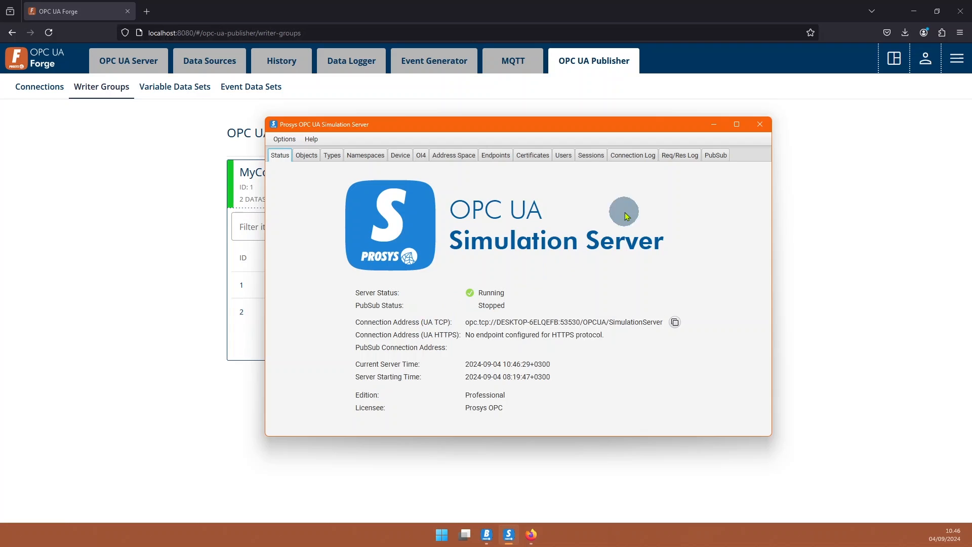
click(722, 160)
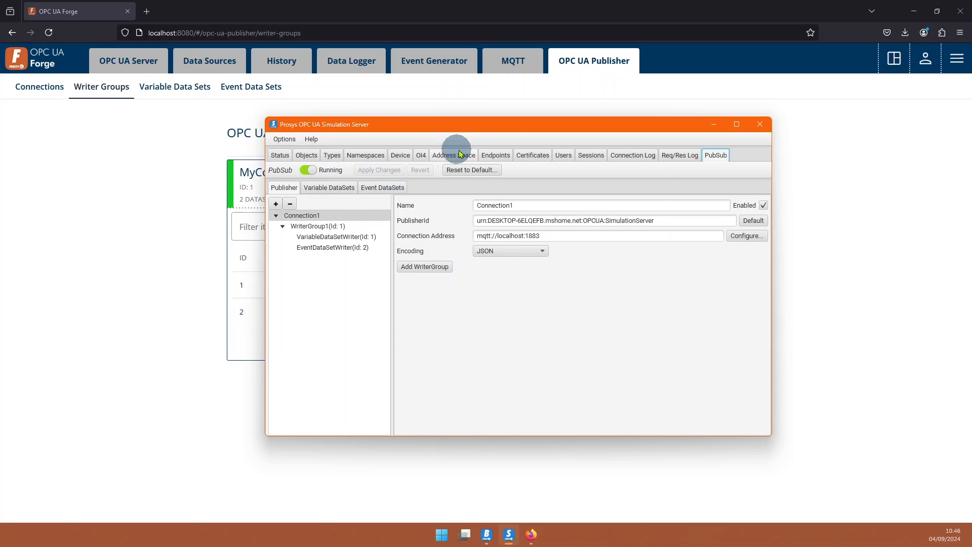
click(714, 125)
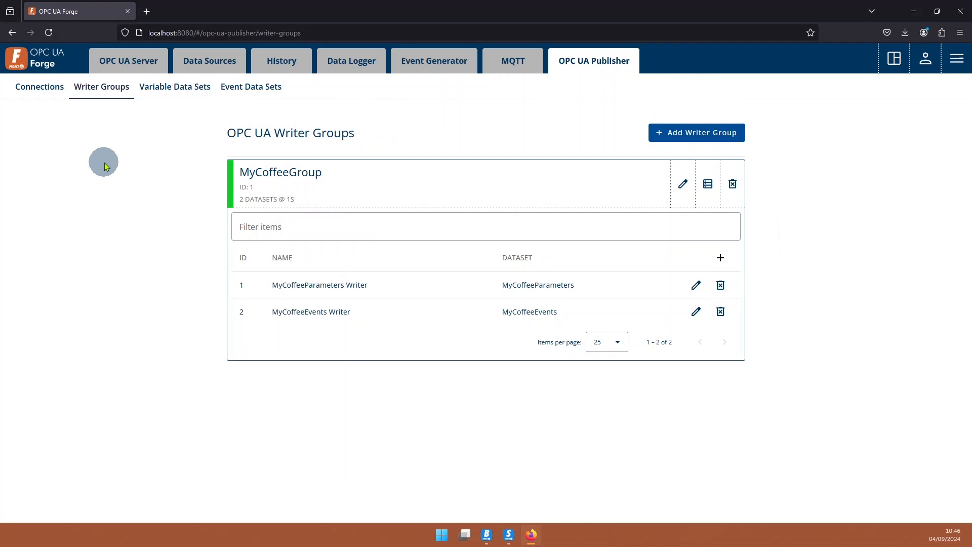
Start the OPC UA Subscriber Module from the Forge dashboard
click(25, 68)
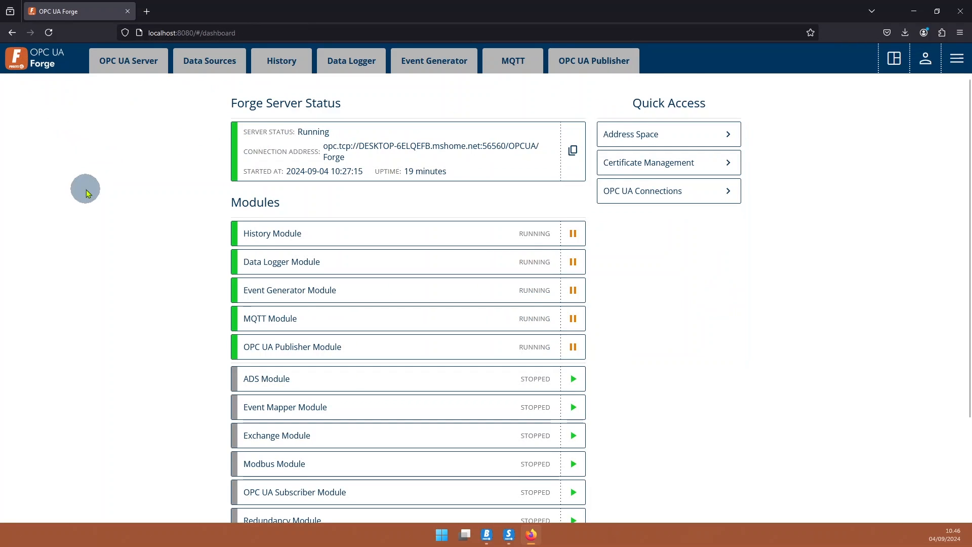
scroll(137, 213, down, 3)
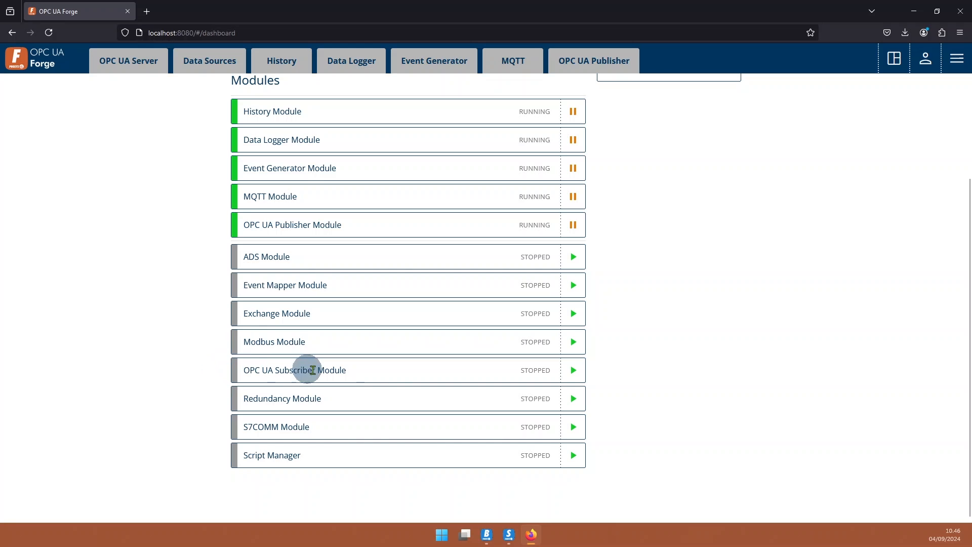
click(573, 371)
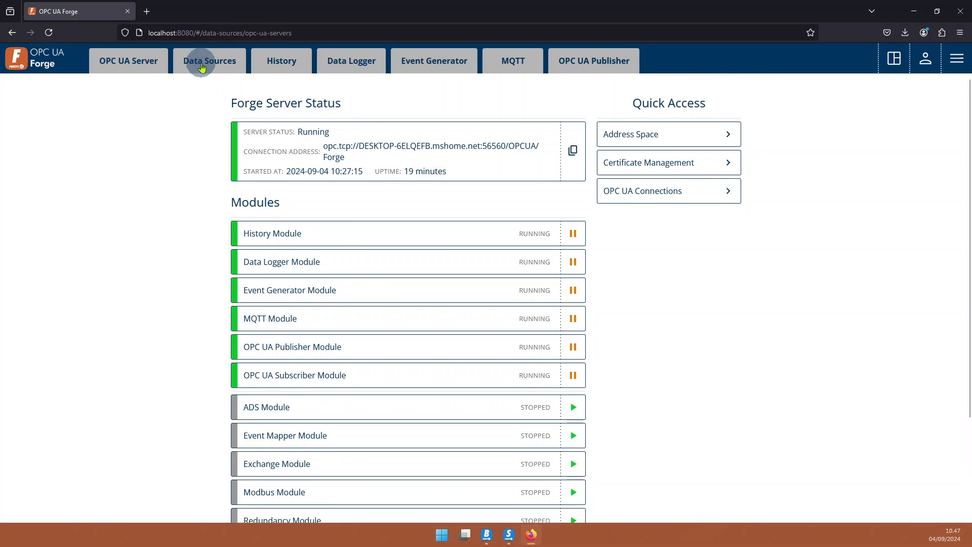
Add and save an OPC UA subscriber connection named LocalBroker using mqtt://, host localhost and port 1883
click(200, 65)
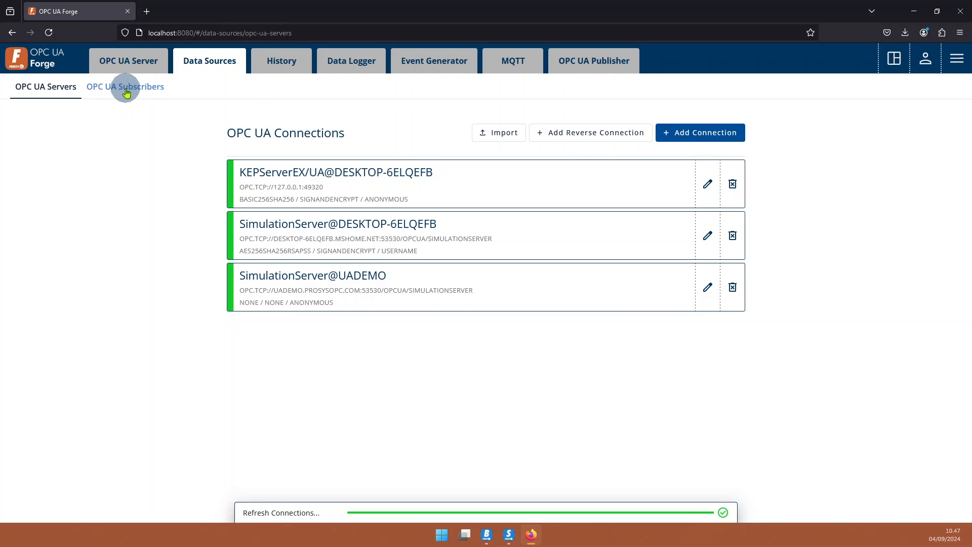
click(109, 92)
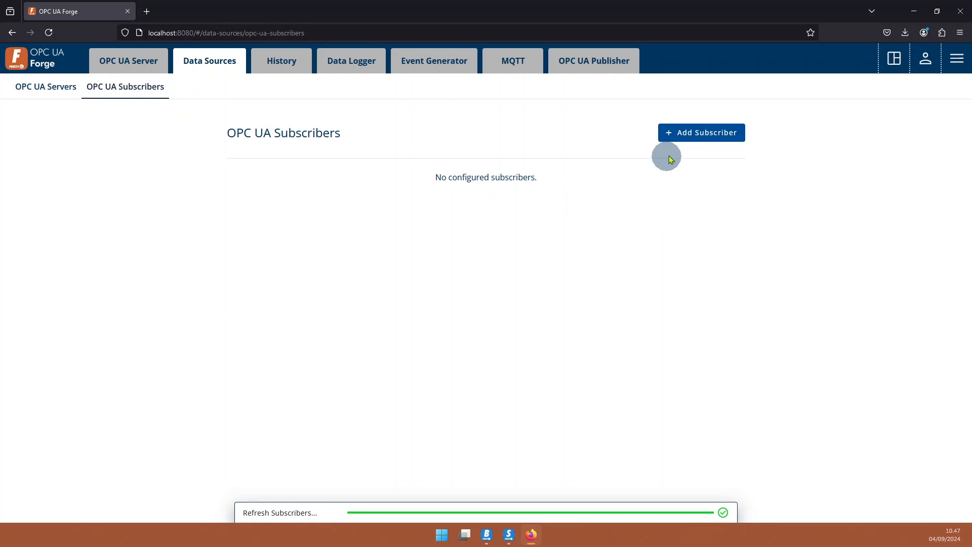
click(694, 133)
click(338, 198)
text(LocalBro)
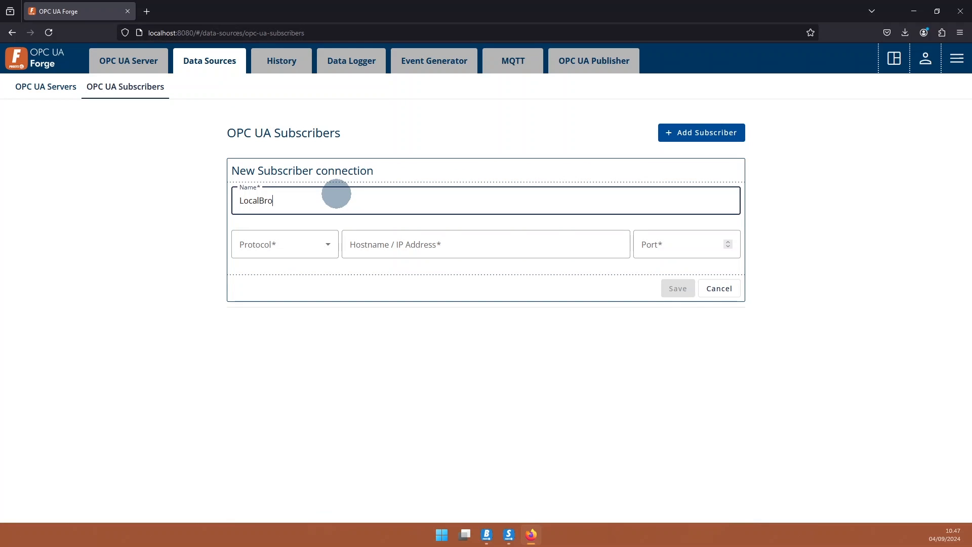
click(321, 245)
click(276, 274)
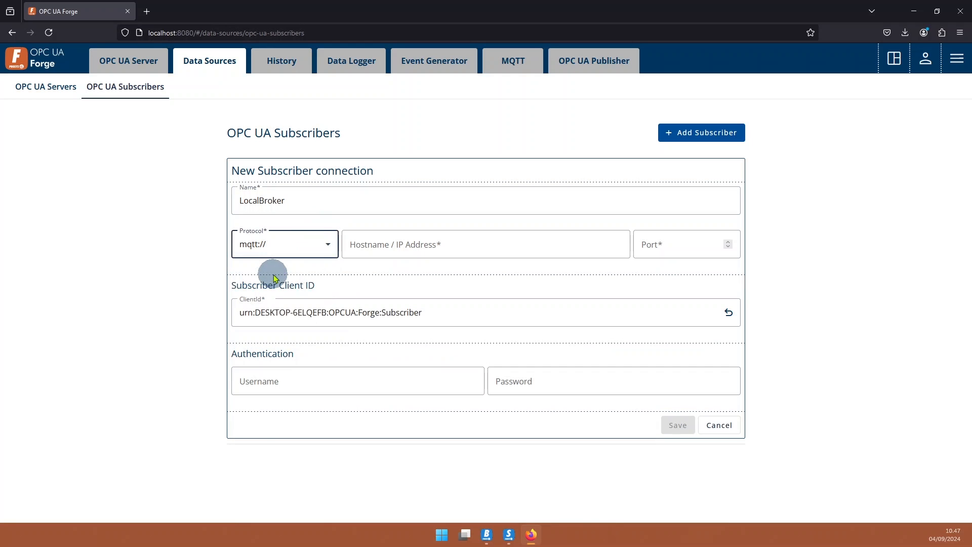
click(376, 247)
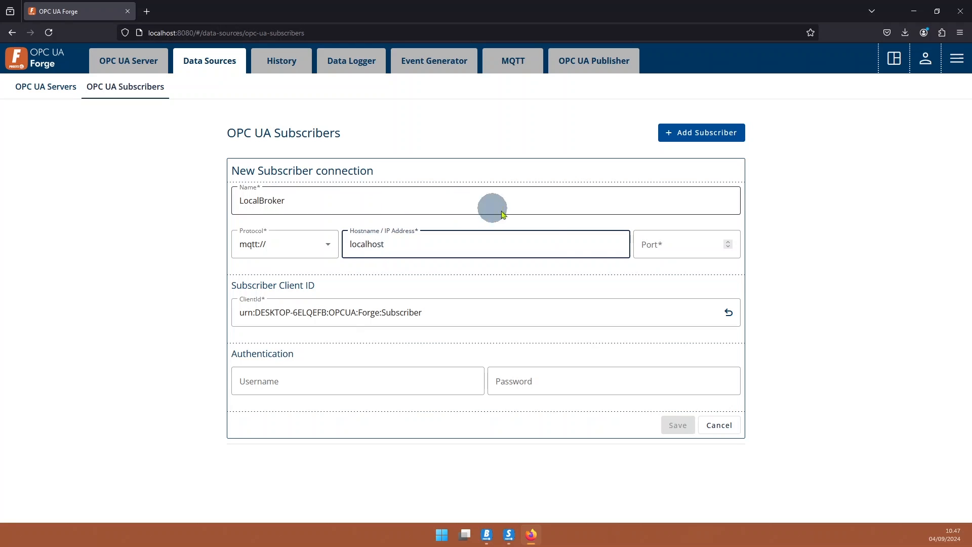
click(675, 249)
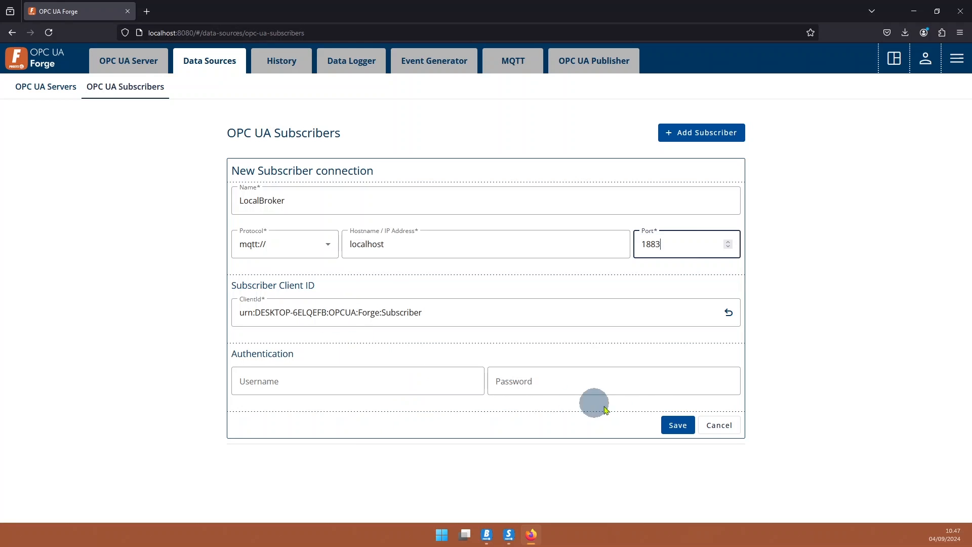
click(678, 427)
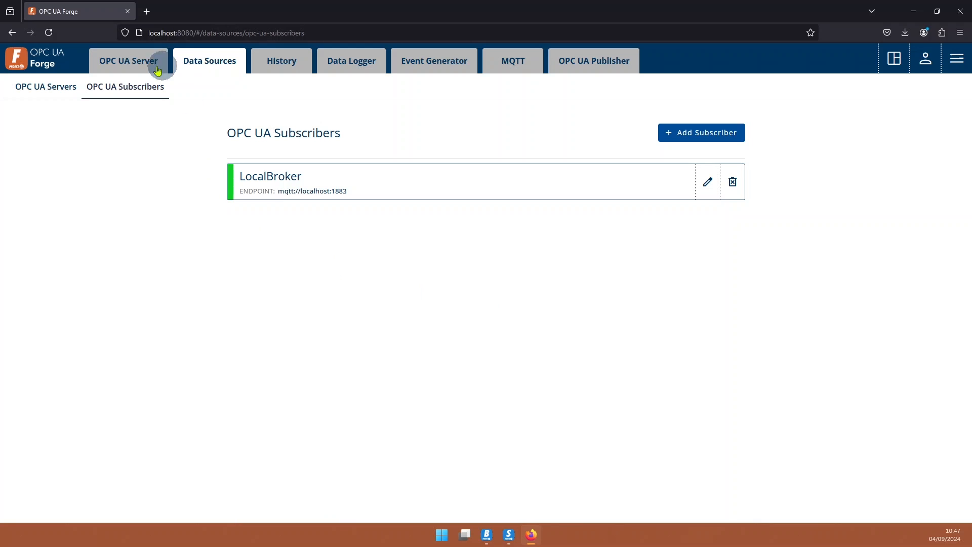
Examine the LocalBroker subscriber data in the address space, down to the SimulationServer's WriterGroup1 and its VariableDataSetWriter
click(118, 66)
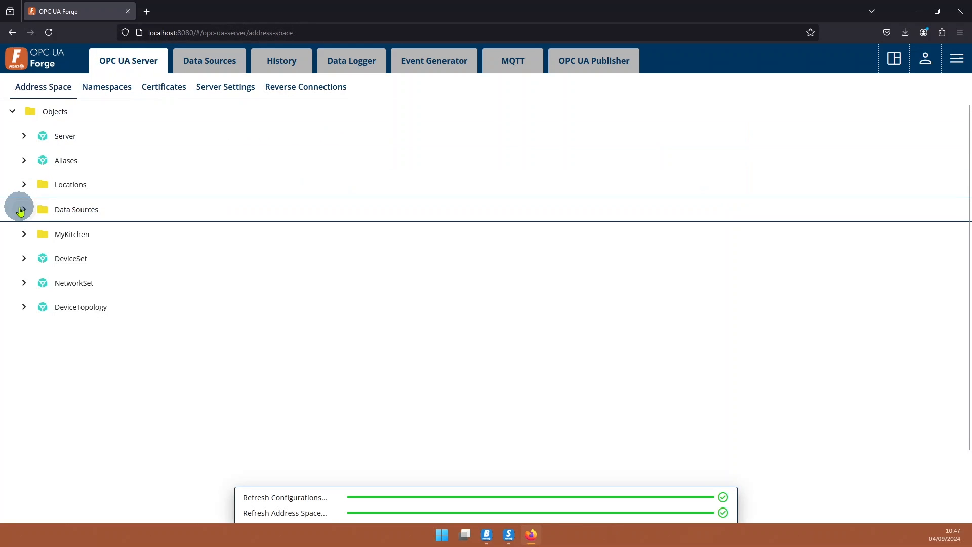
click(24, 209)
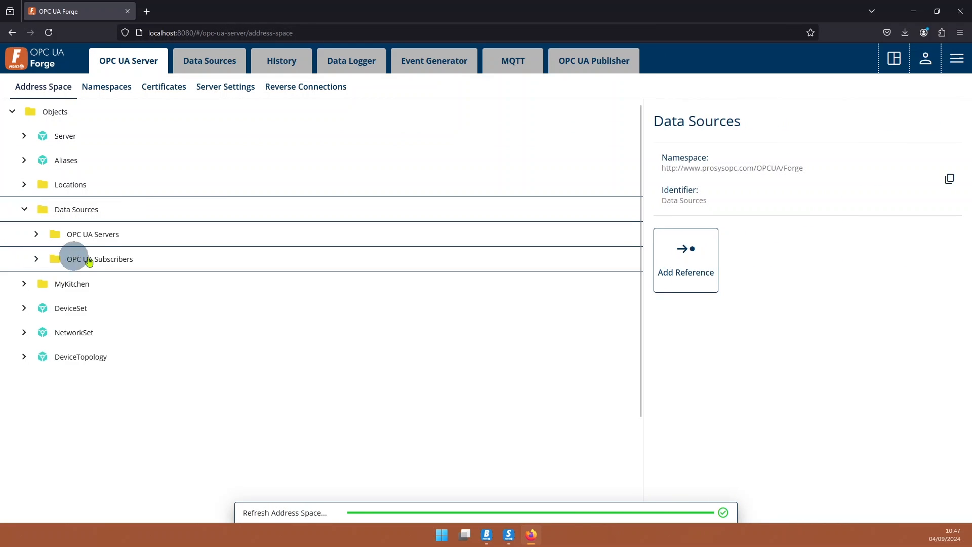
click(45, 259)
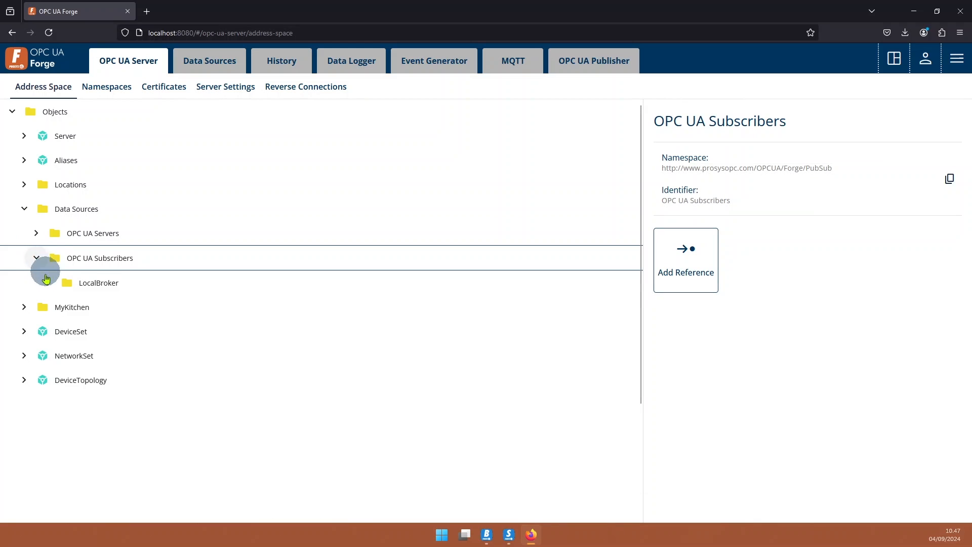
click(49, 284)
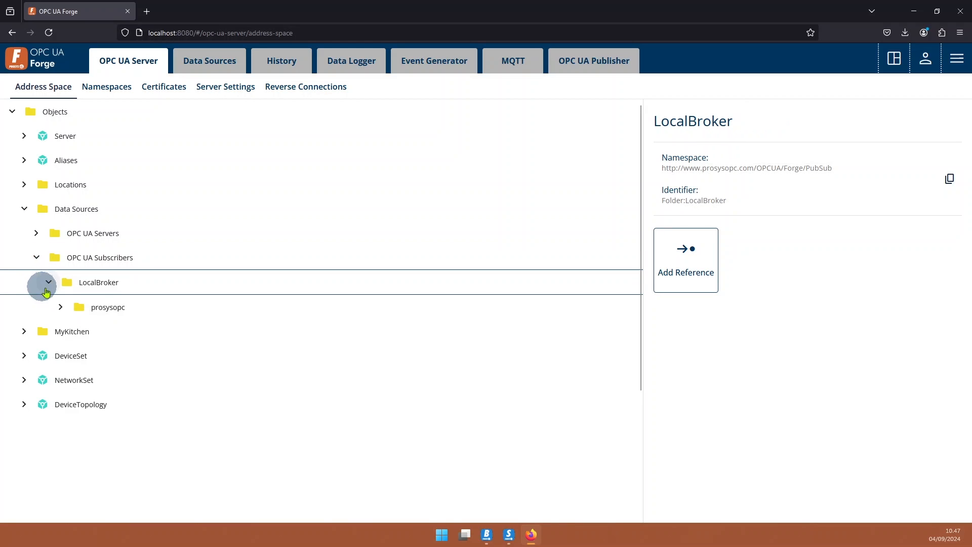
click(61, 306)
click(70, 332)
click(85, 355)
click(98, 380)
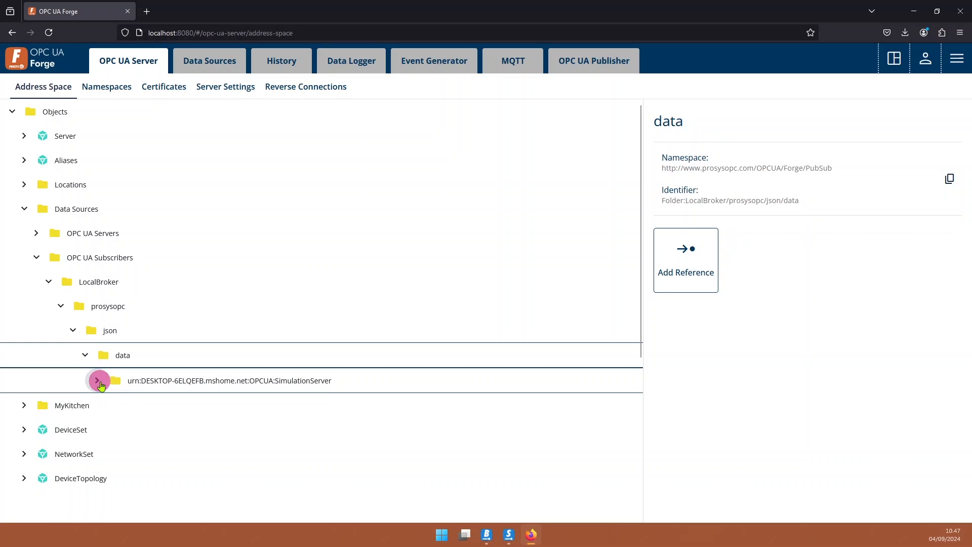
click(109, 404)
scroll(135, 405, down, 2)
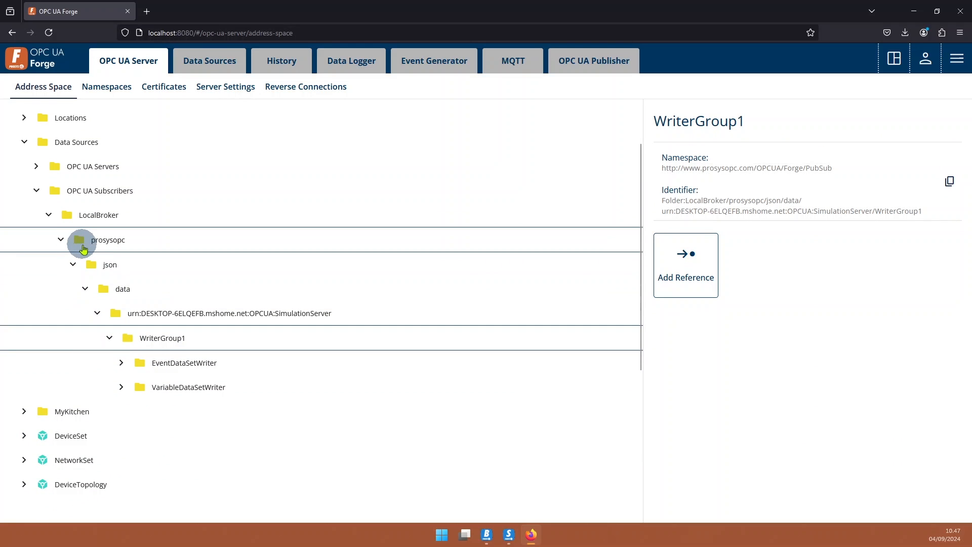
click(120, 388)
scroll(492, 277, down, 3)
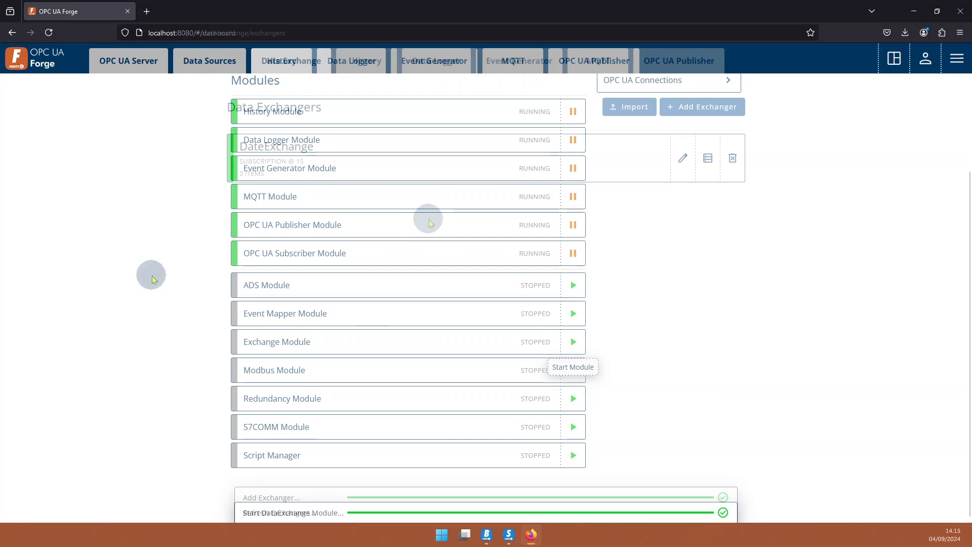
Expand the DateExchange exchanger's item list and open the form for a new exchange item
click(586, 167)
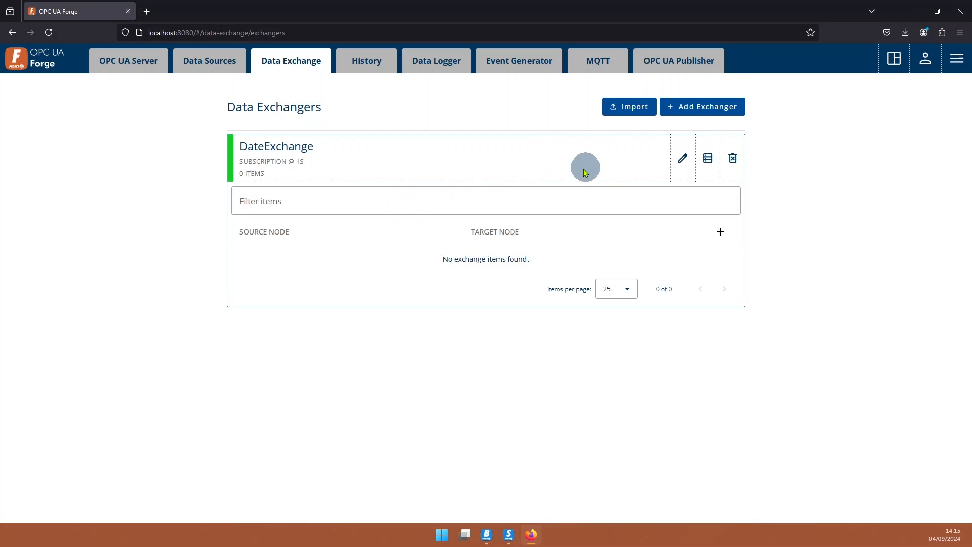
click(722, 229)
Start a new DateExchange item with the Simulation folder's Sinusoid as source and browse Data Sources for a target node
right_click(154, 302)
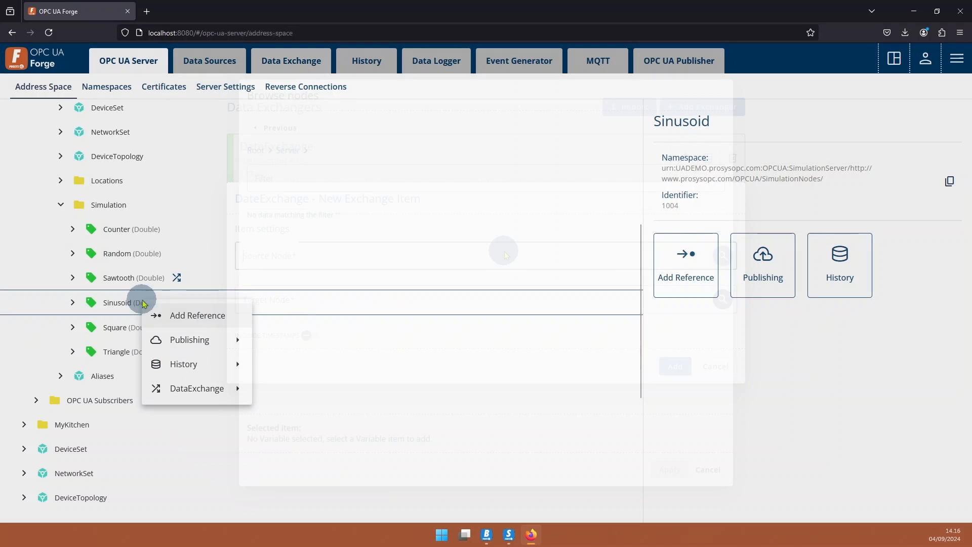
mouse_move(217, 387)
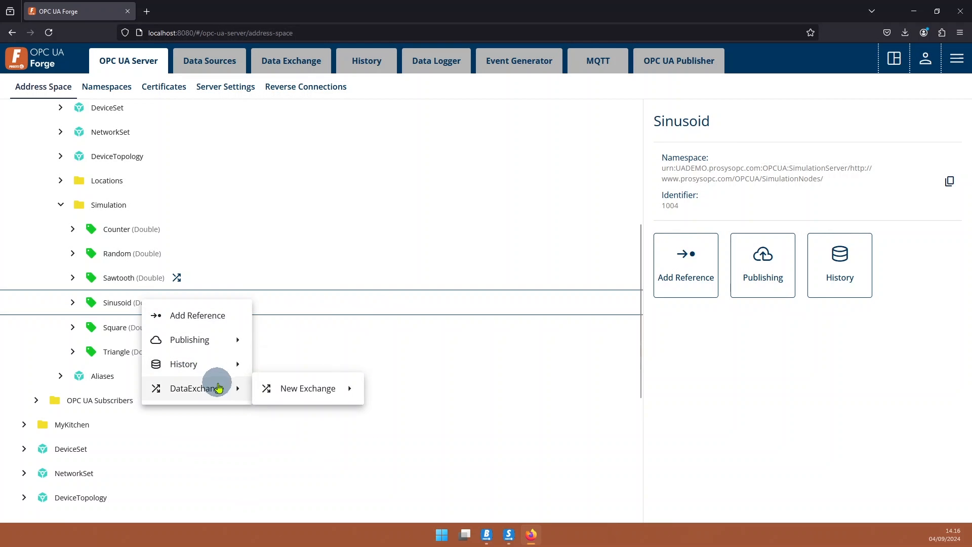
mouse_move(304, 385)
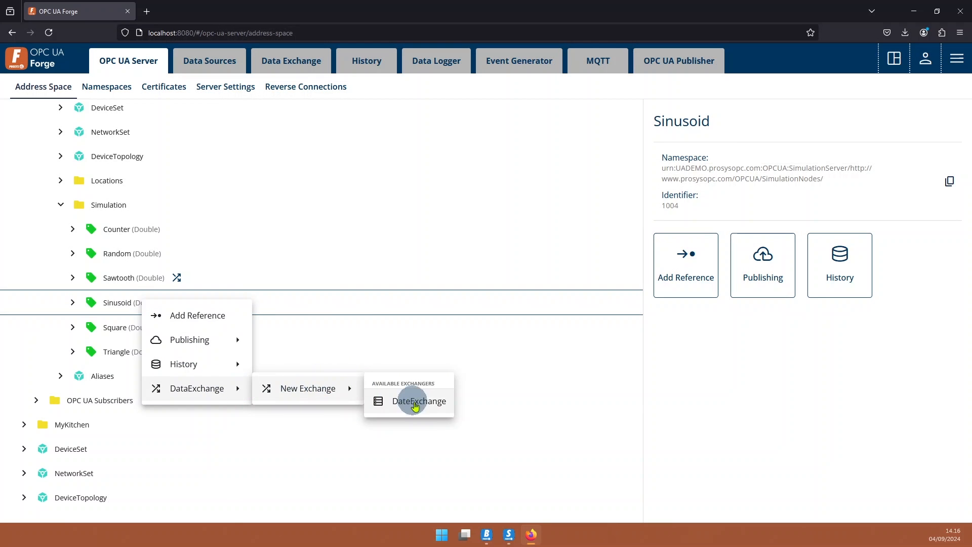
click(414, 402)
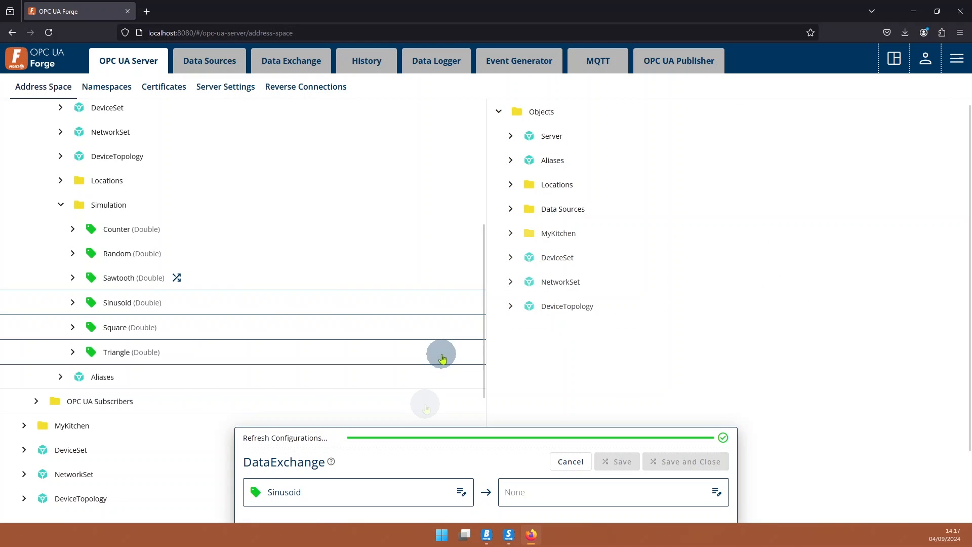
click(529, 209)
click(541, 232)
click(552, 282)
scroll(542, 293, down, 4)
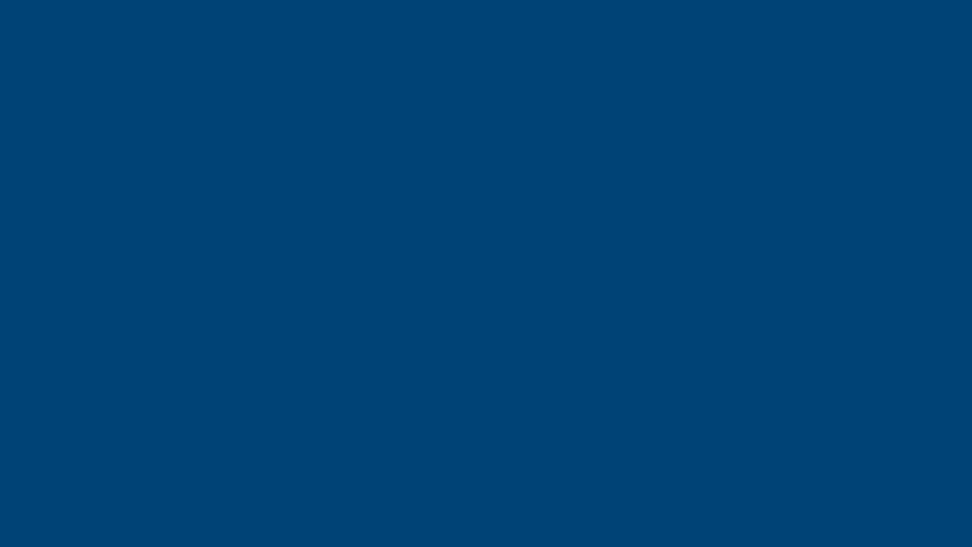